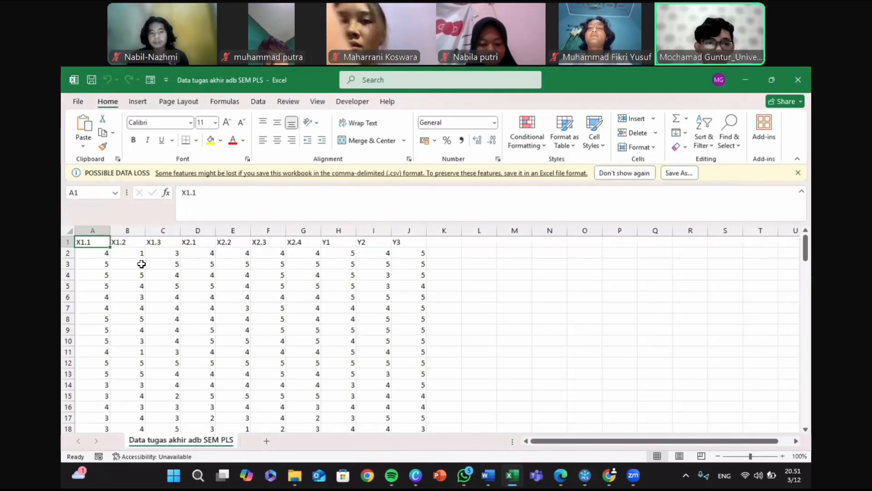
Step: Highlight the indicator data in cells A1:J14 of the worksheet and switch to SmartPLS 4
drag(87, 241, 175, 285)
drag(306, 340, 405, 382)
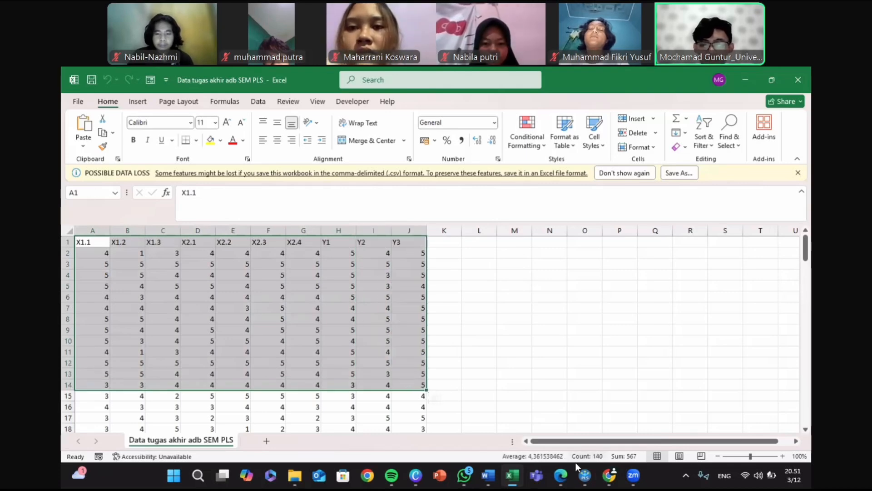
mouse_move(585, 476)
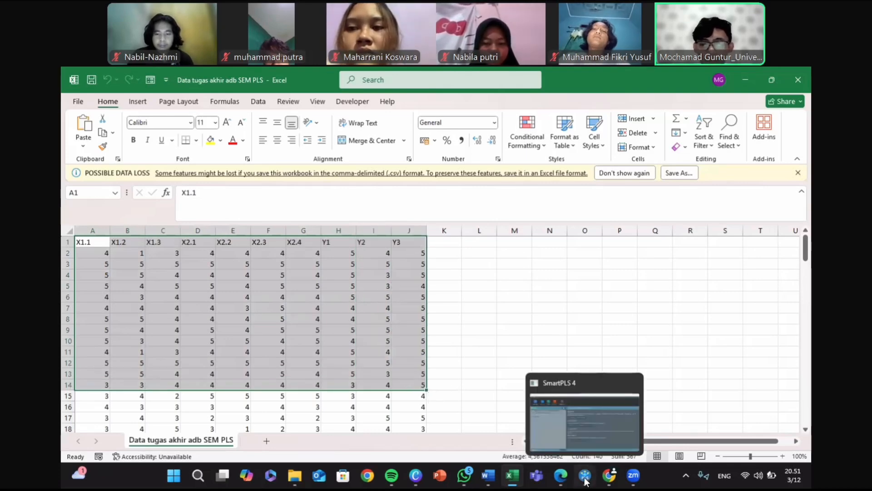
click(583, 425)
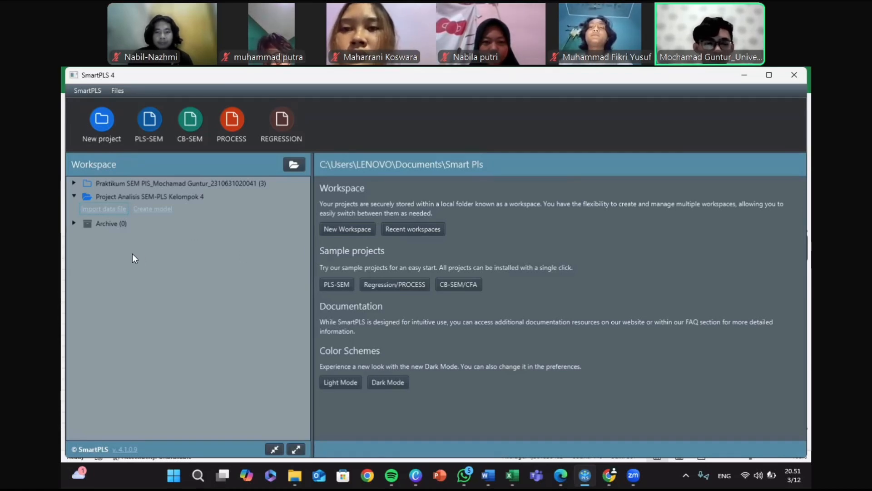
Step: Import the CSV file "Data tugas akhir adb SEM PLS" into Project Analisis SEM-PLS Kelompok 4 with all indicator scales set to Ordinal
click(109, 211)
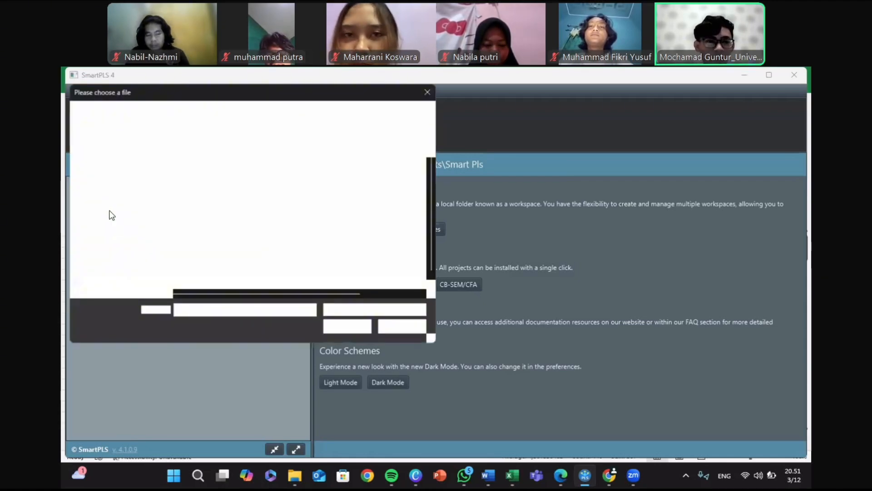
click(342, 327)
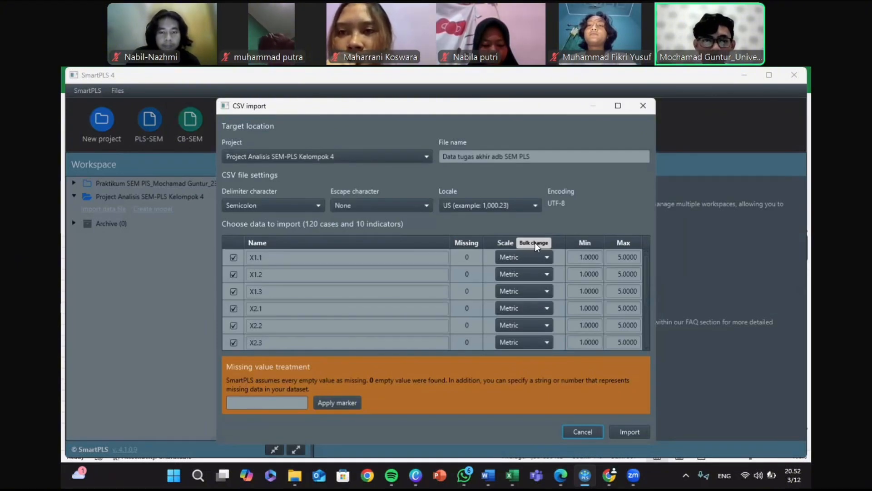
click(534, 243)
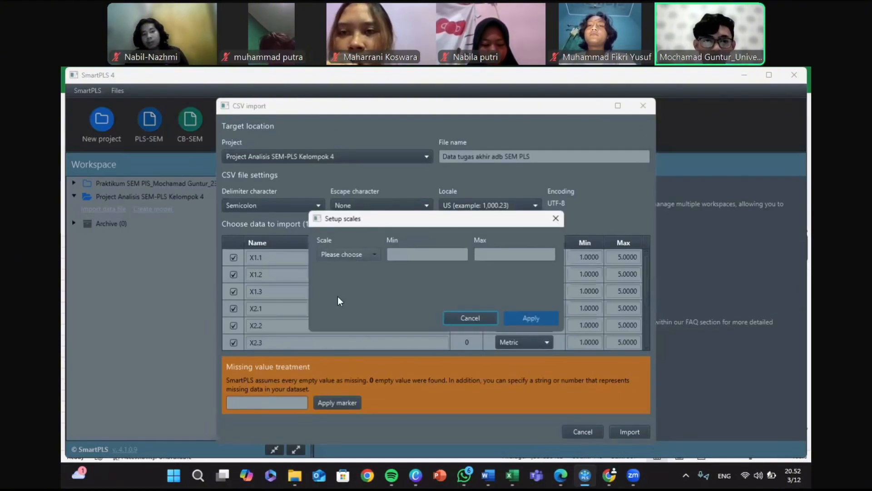
click(349, 255)
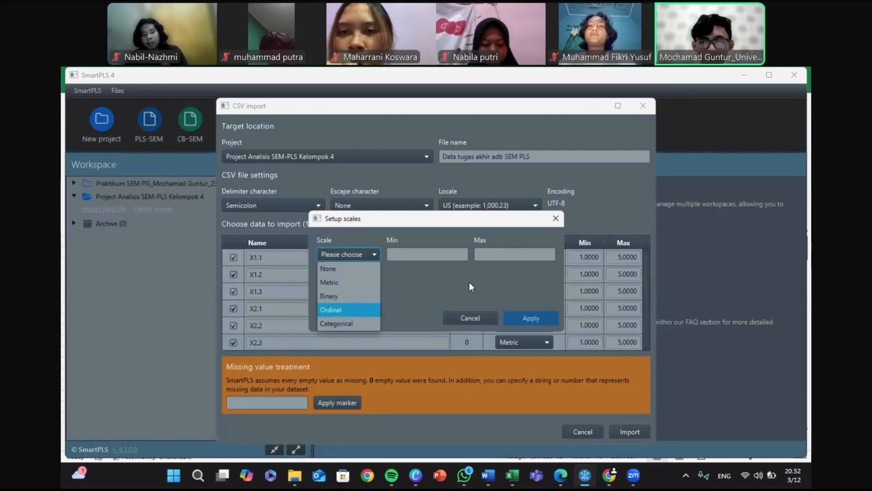
key(Return)
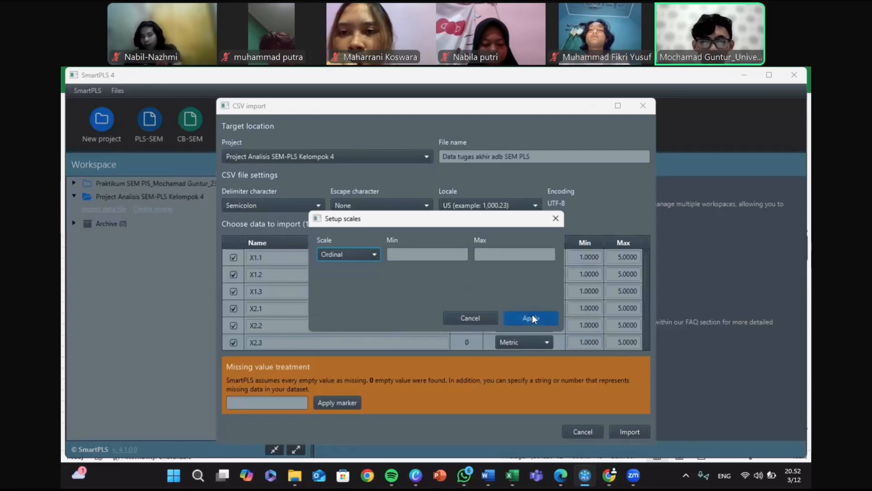
click(532, 316)
click(532, 315)
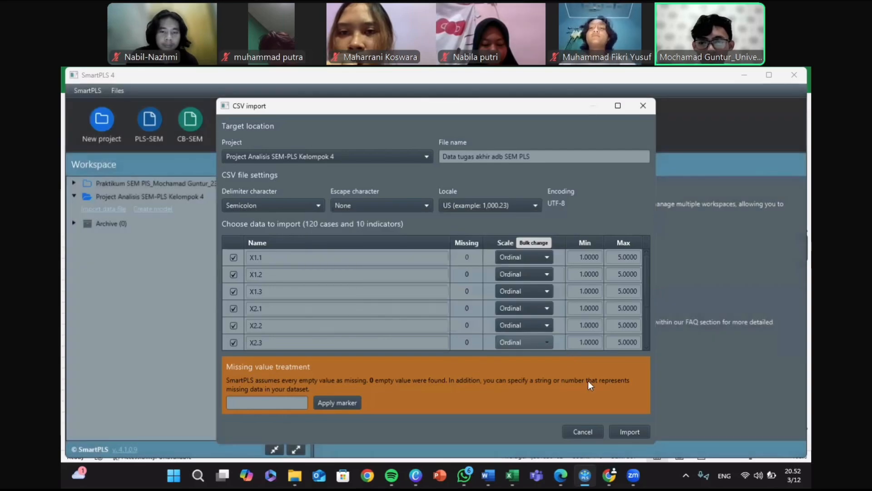
click(628, 430)
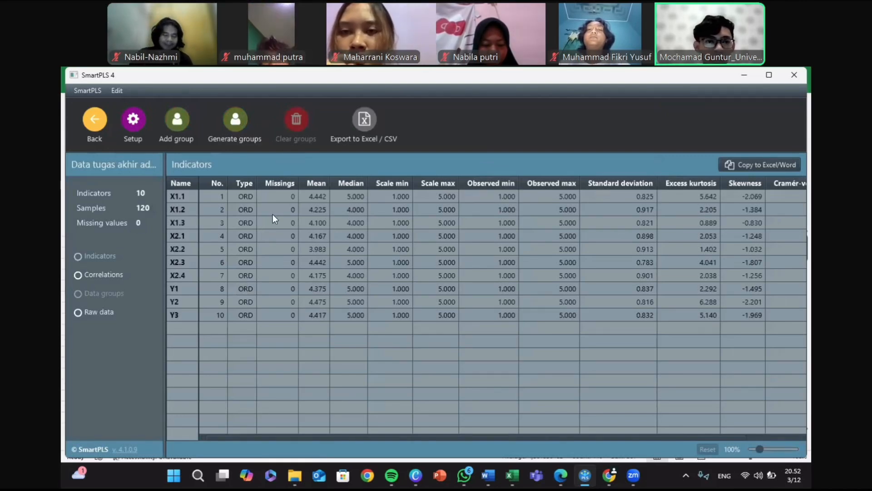
Step: Return to the workspace and create a PLS-SEM model named "SEM PLS" in Project Analisis SEM-PLS Kelompok 4
click(95, 127)
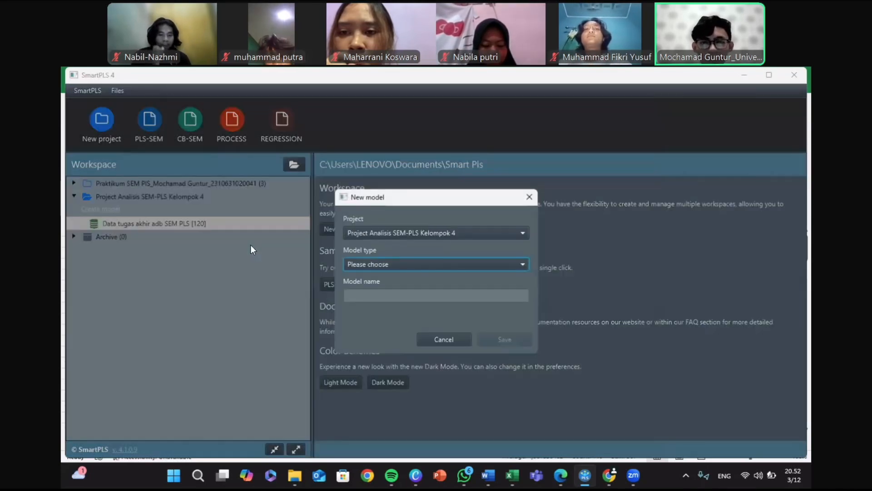
click(382, 266)
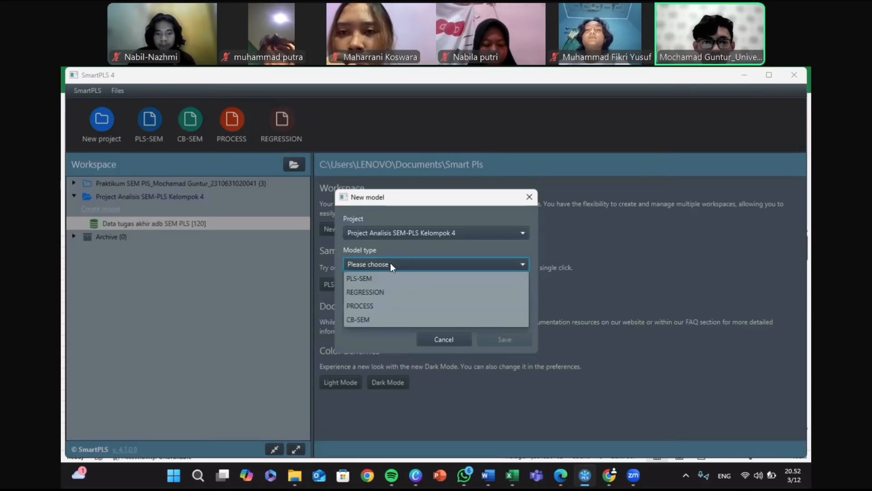
click(386, 277)
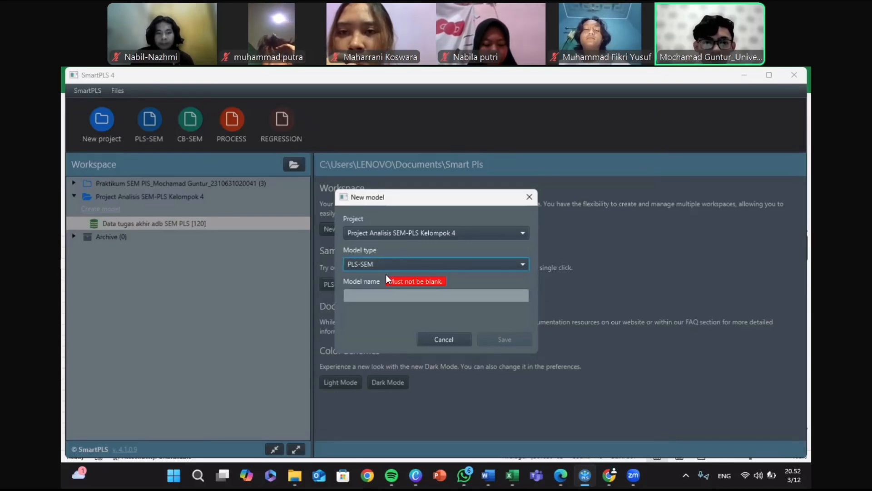
click(396, 297)
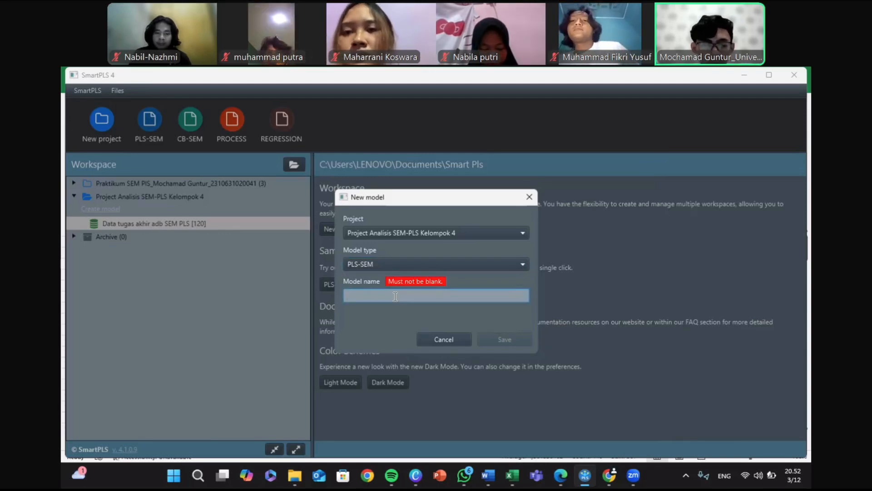
text(SEM)
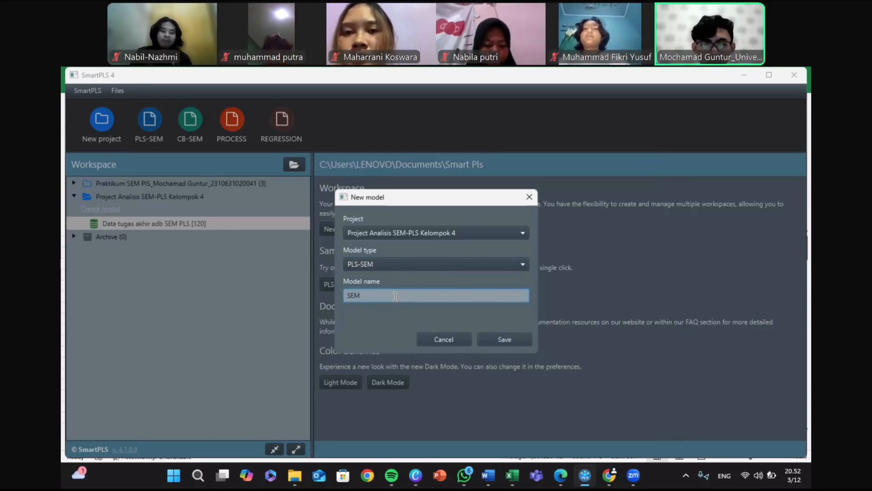
text( P)
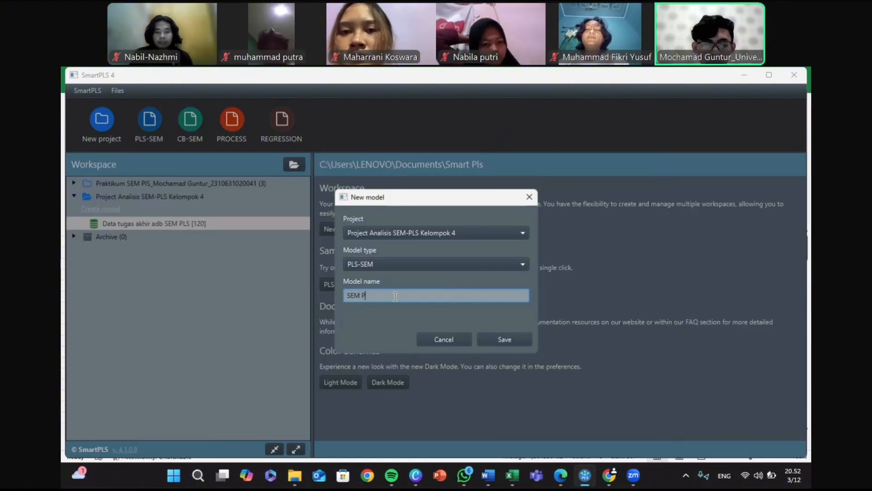
text(LS)
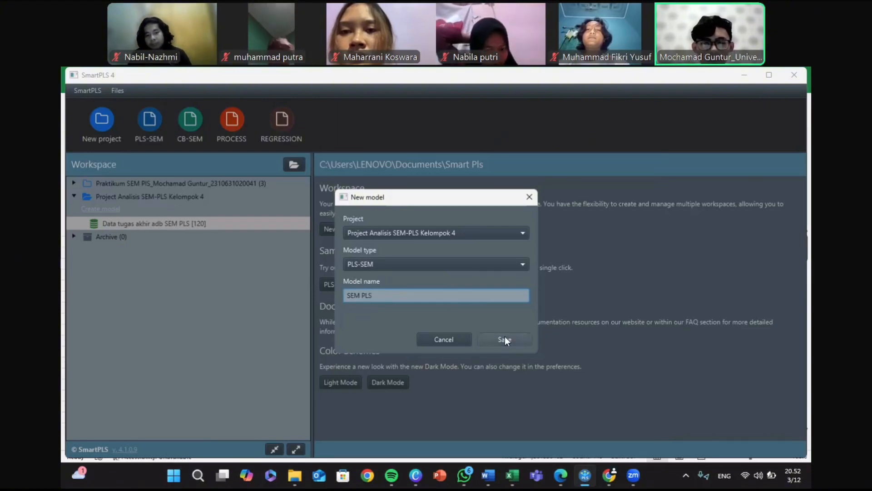
click(505, 339)
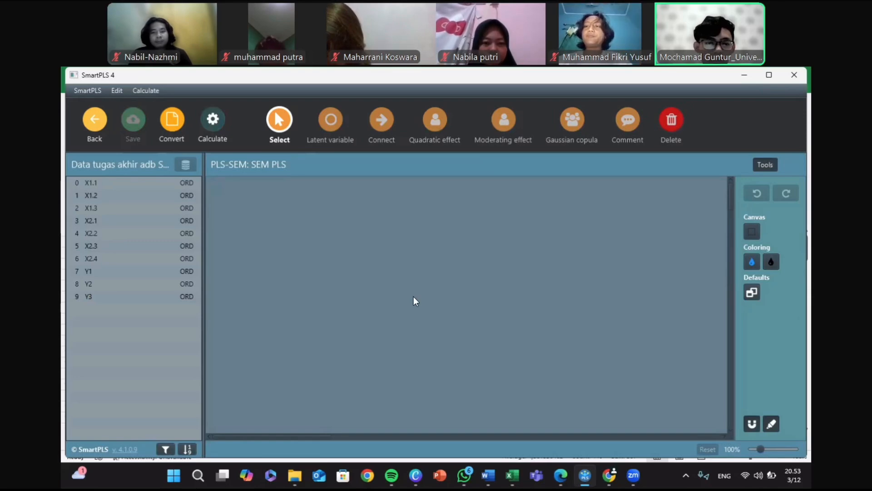
Step: Place a latent variable named "X1 Kualitas Layanan" in the upper-left area of the model canvas
click(330, 129)
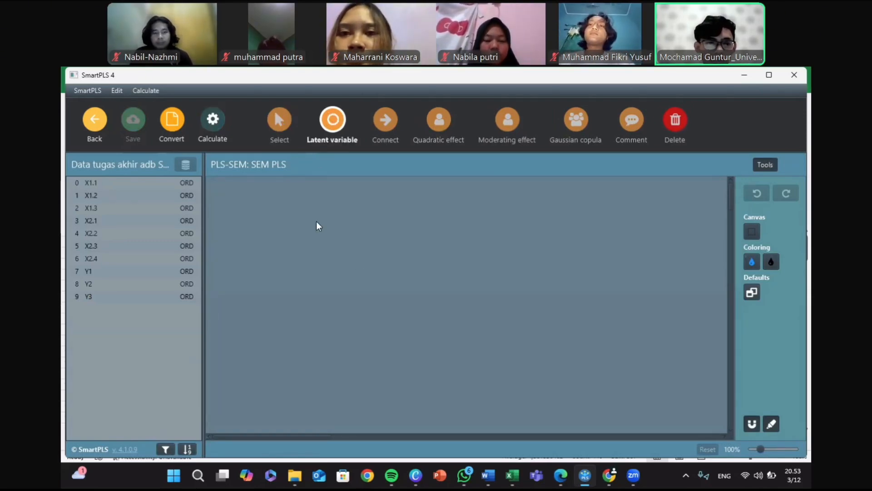
click(286, 208)
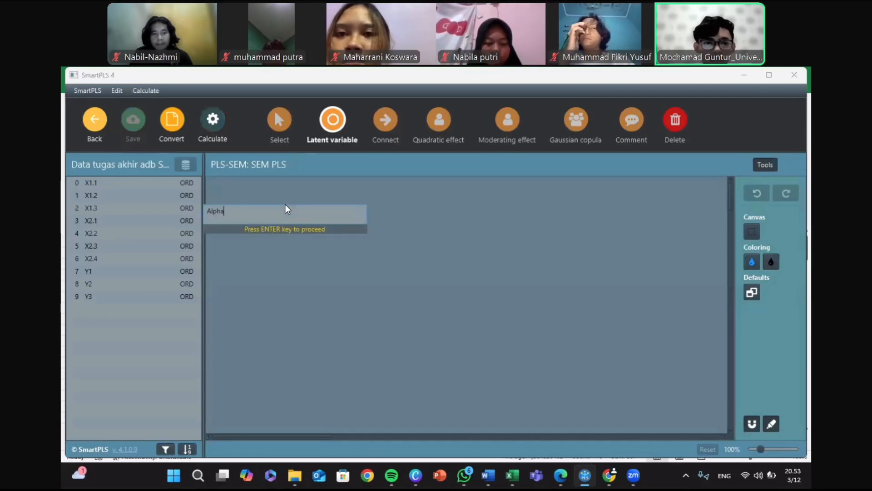
key(BackSpace)
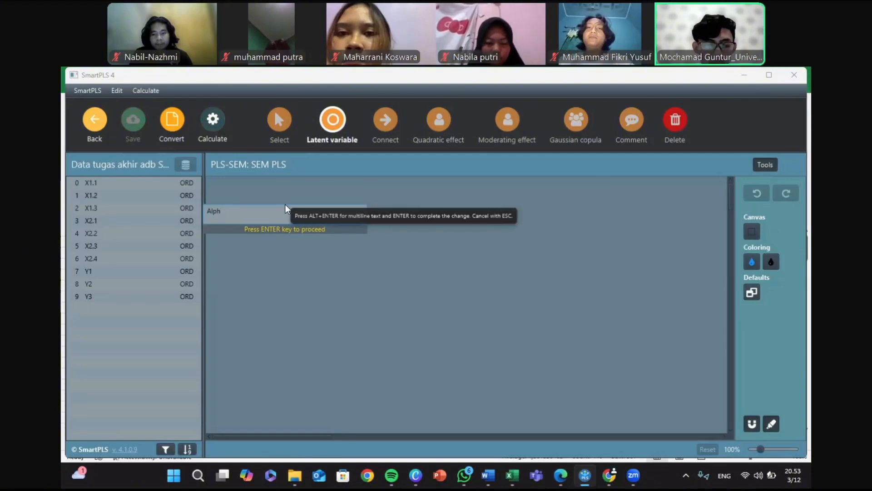
key(BackSpace)
key(BackSpace)
key(BackSpace)
key(BackSpace)
text(X)
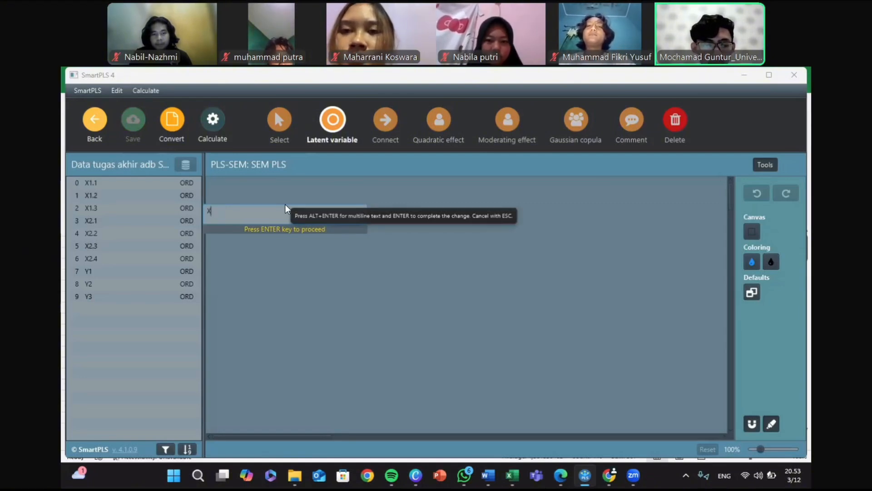
text(1)
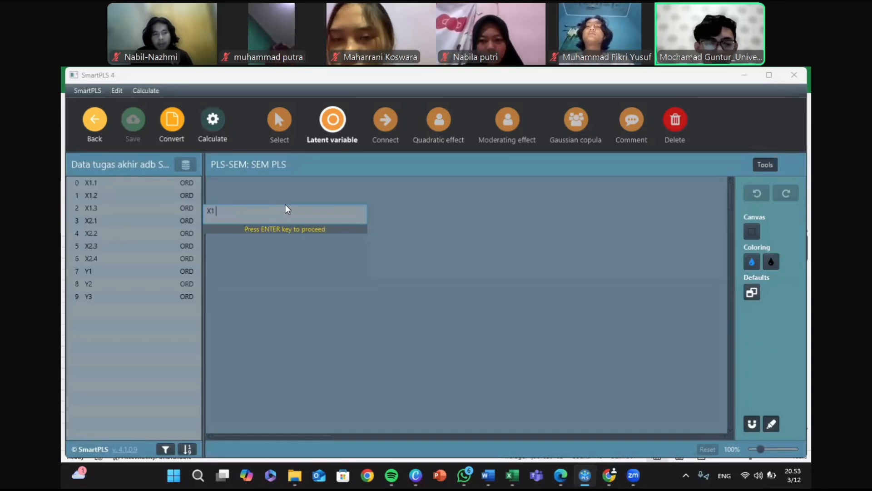
text( K)
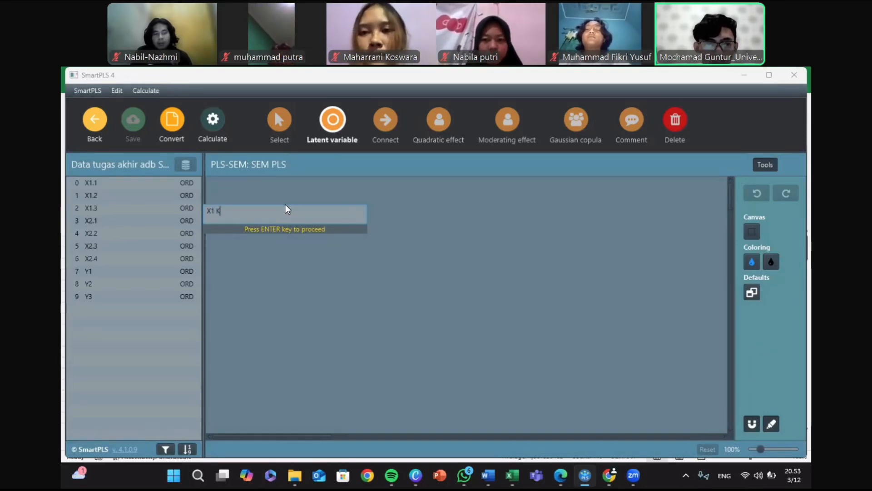
text(ualitas Lay)
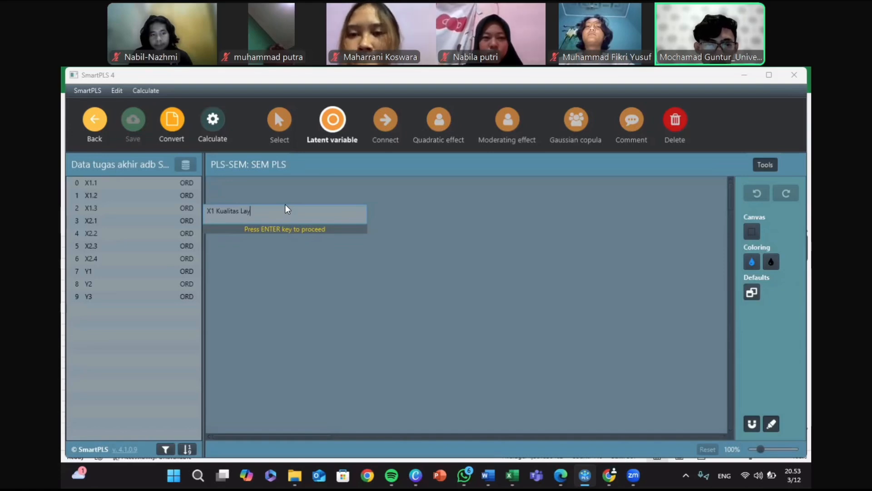
key(Return)
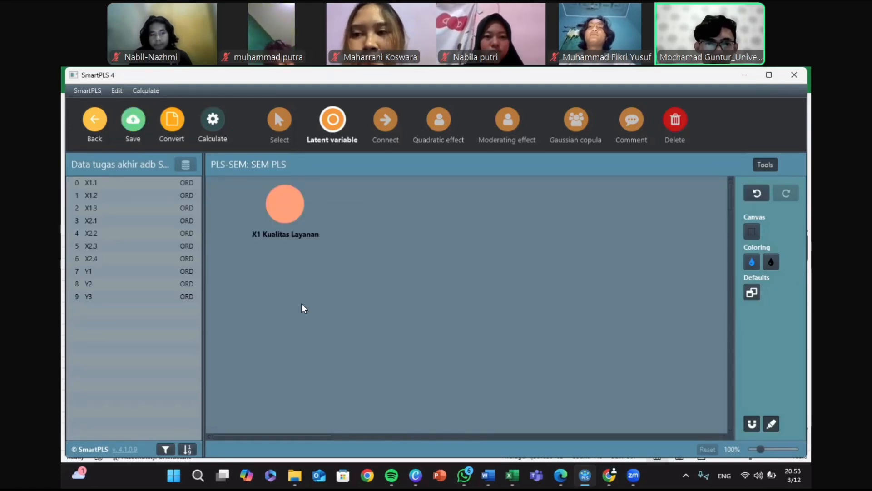
Step: Add a latent variable named "X2 Pengalaman Berbelanja" below the X1 variable on the canvas
click(284, 317)
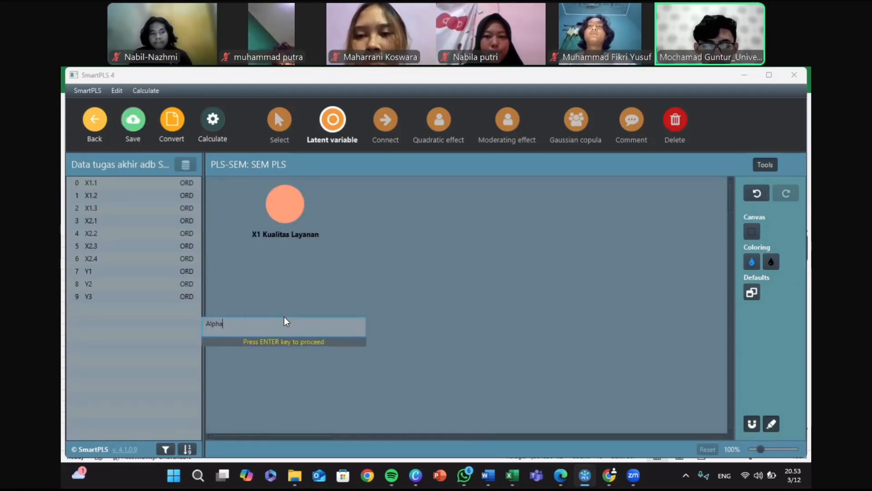
key(BackSpace)
key(BackSpace)
key(BackSpace)
key(BackSpace)
key(BackSpace)
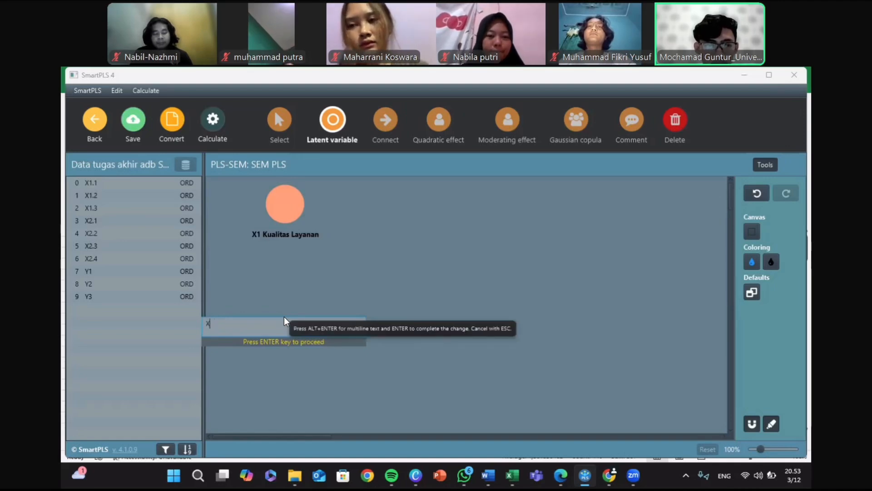
text(X2 Peng)
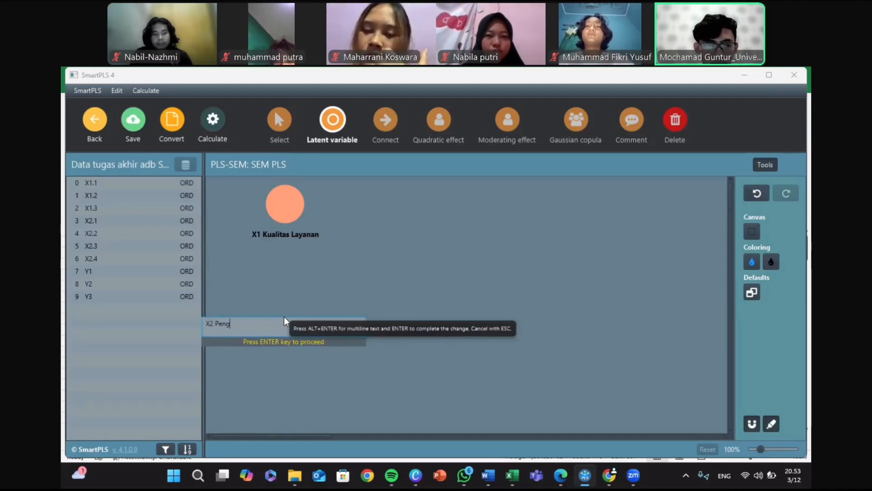
text(alaman Beb)
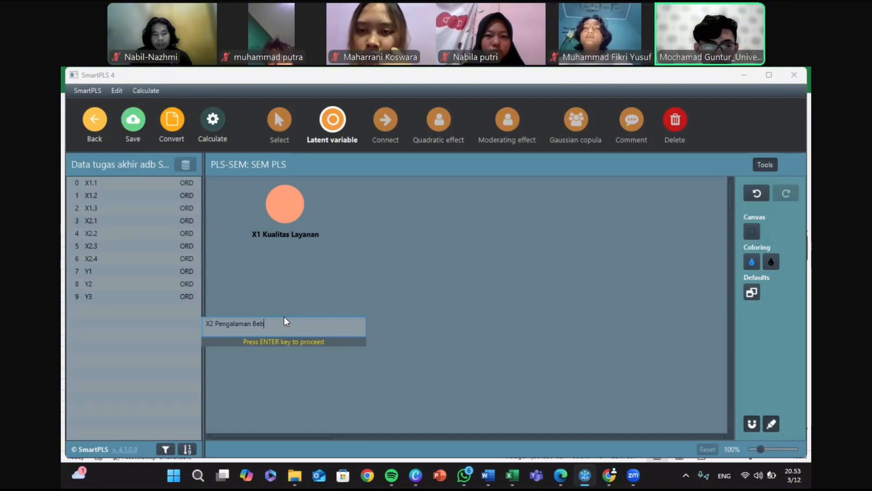
key(BackSpace)
text(rbelanja)
key(Return)
Step: Add a latent variable named "Y Kepuasan Konsumen" on the canvas, to the right of and vertically between X1 and X2
click(470, 269)
text(Alpha)
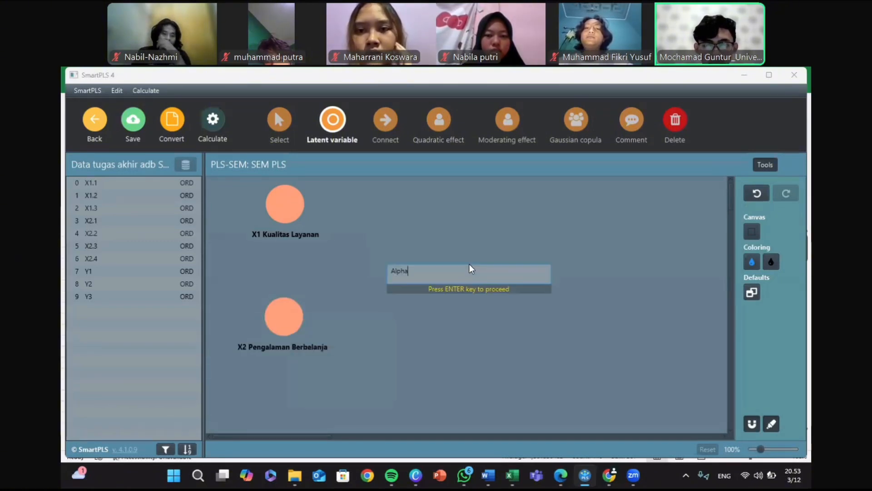
text(Y)
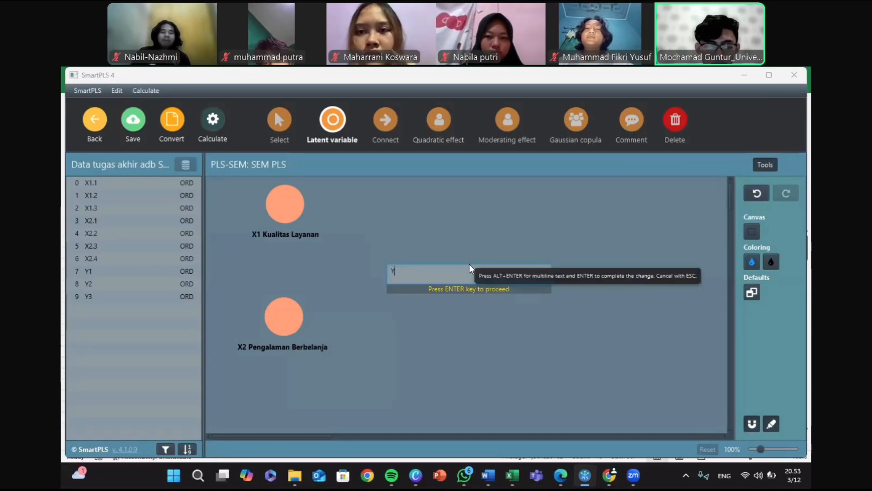
text( kep)
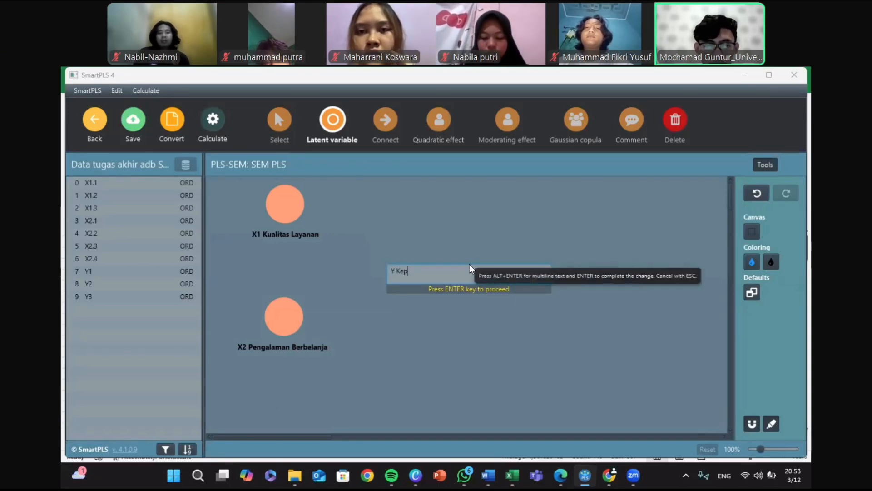
text(uasan Kon)
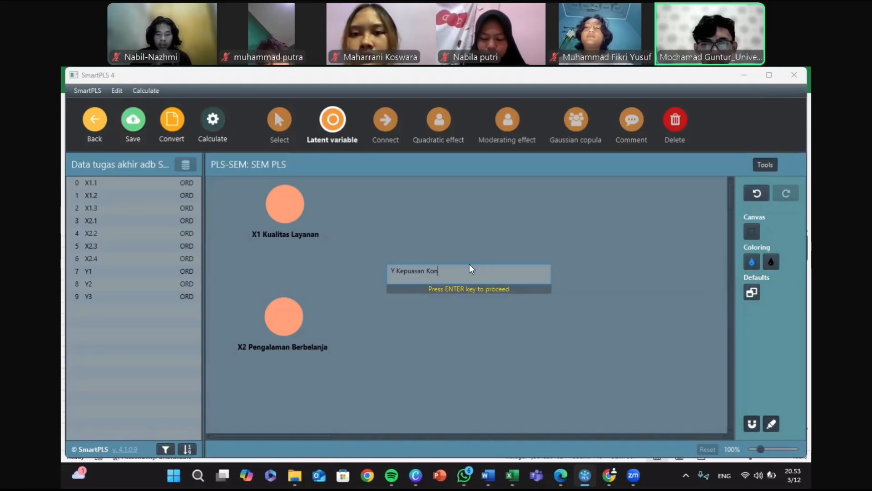
text(sumen)
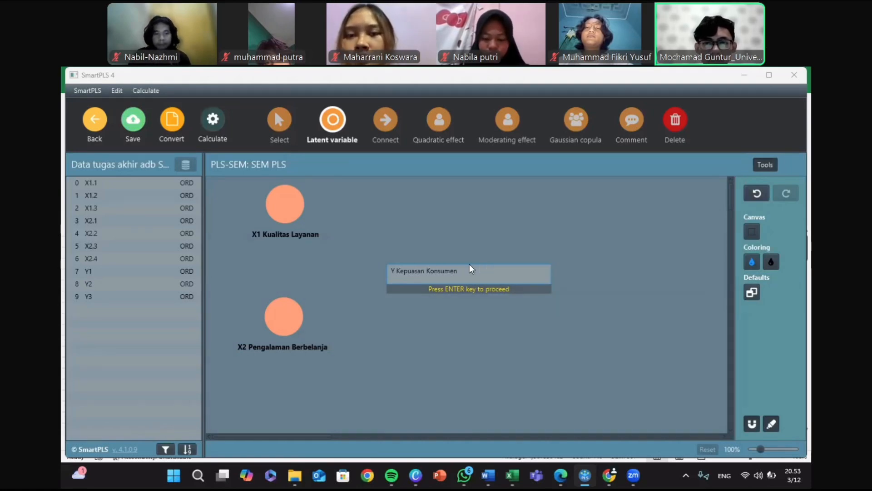
key(Return)
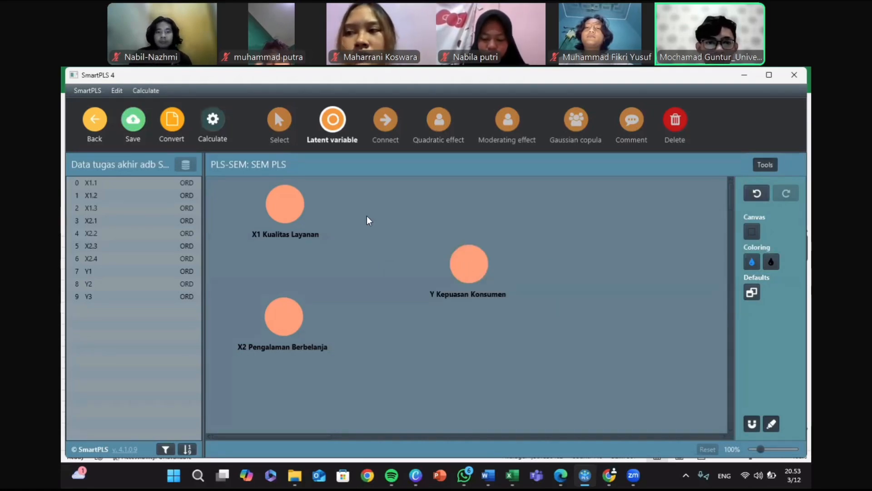
click(280, 128)
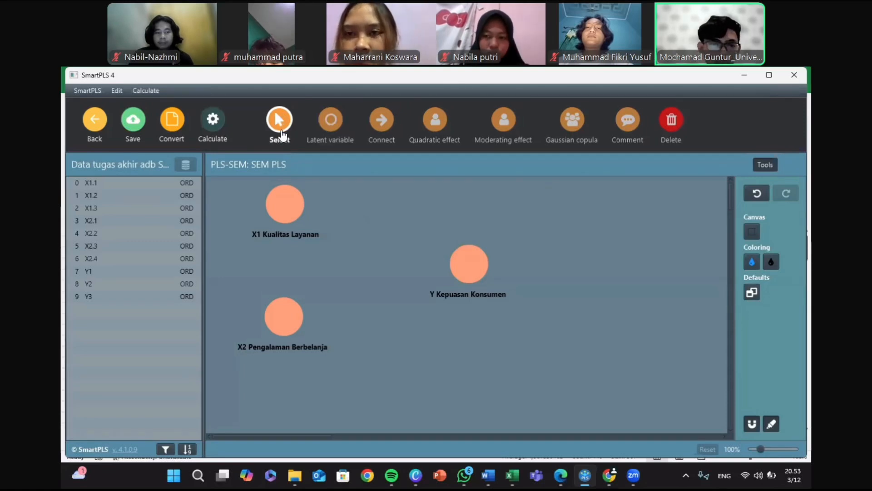
click(284, 237)
click(278, 264)
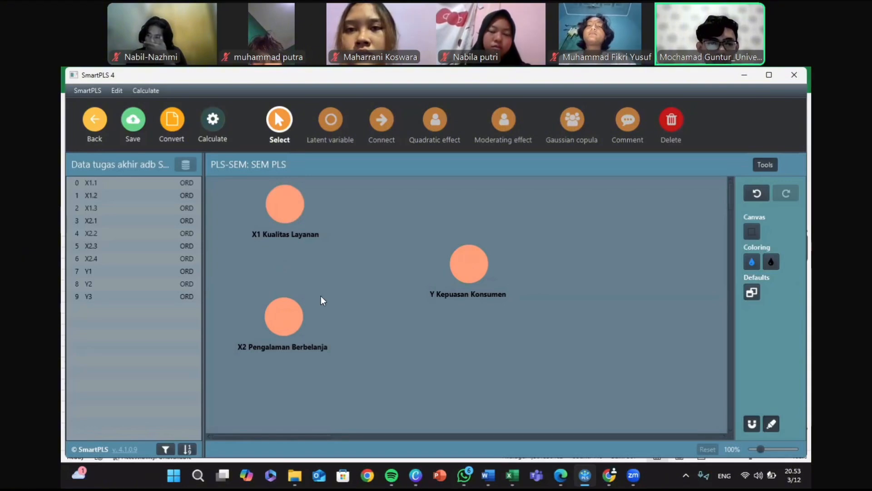
click(279, 352)
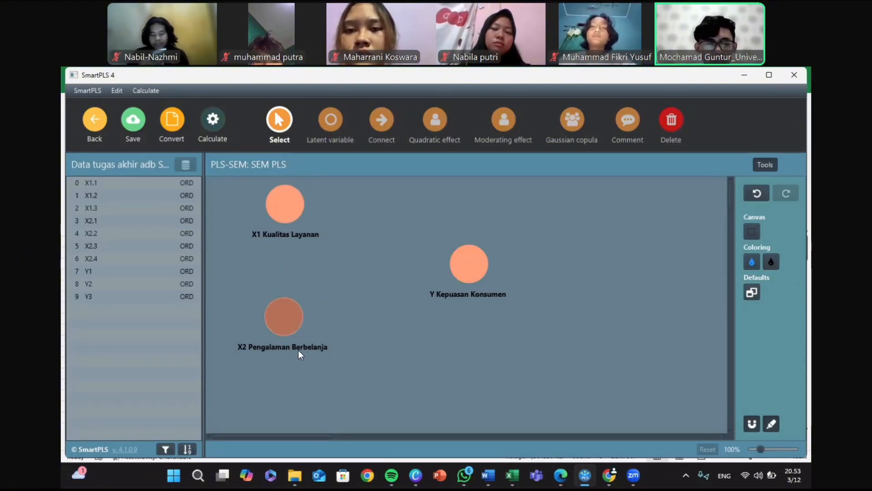
click(391, 321)
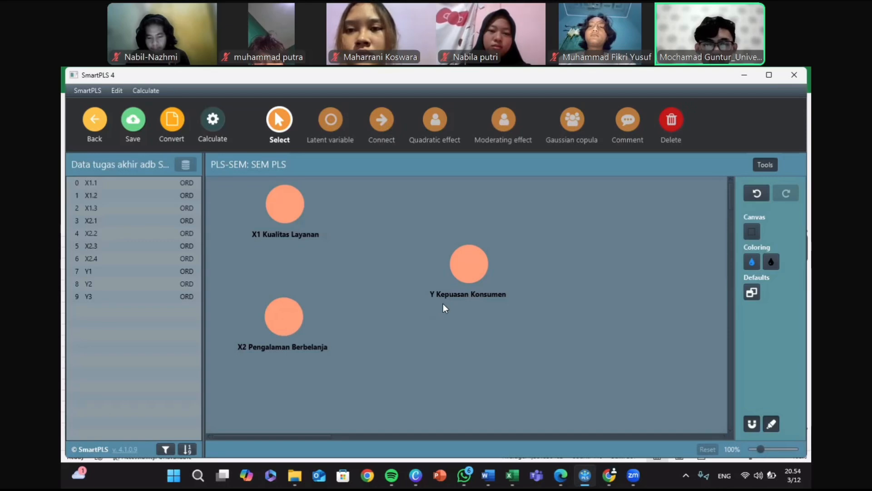
click(383, 143)
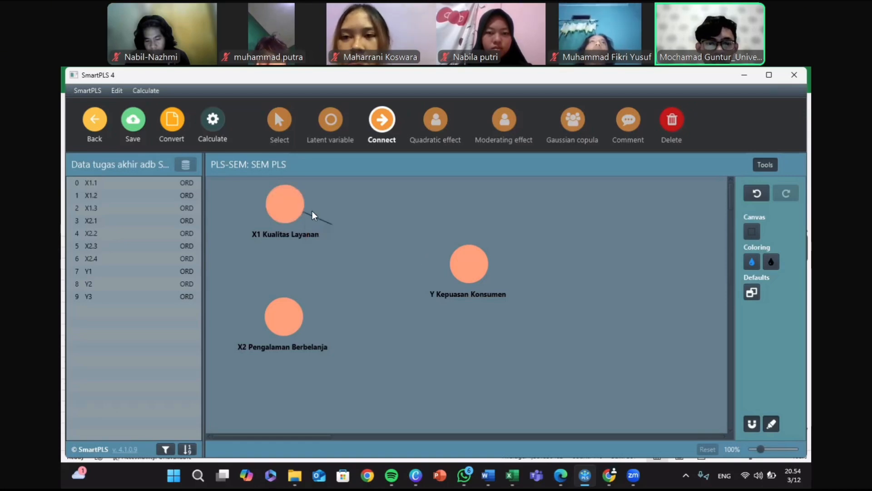
Step: Assign indicators X1.1 to X1.3 to X1 Kualitas Layanan and indicators X2.1 to X2.4 to X2 Pengalaman Berbelanja
click(108, 184)
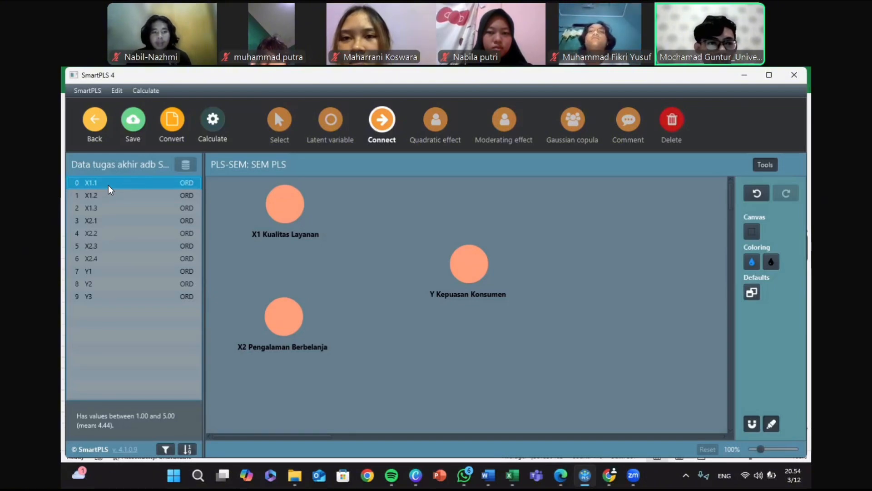
key(shift+Down)
key(shift+Down)
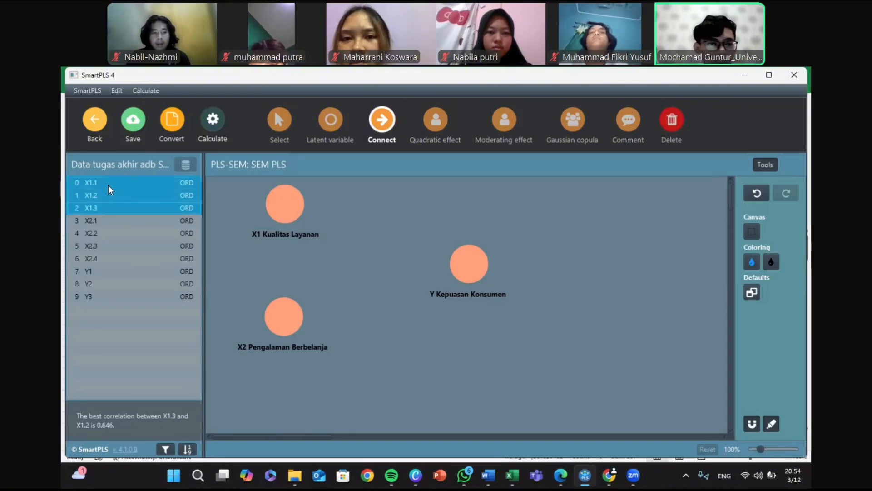
drag(130, 192, 287, 204)
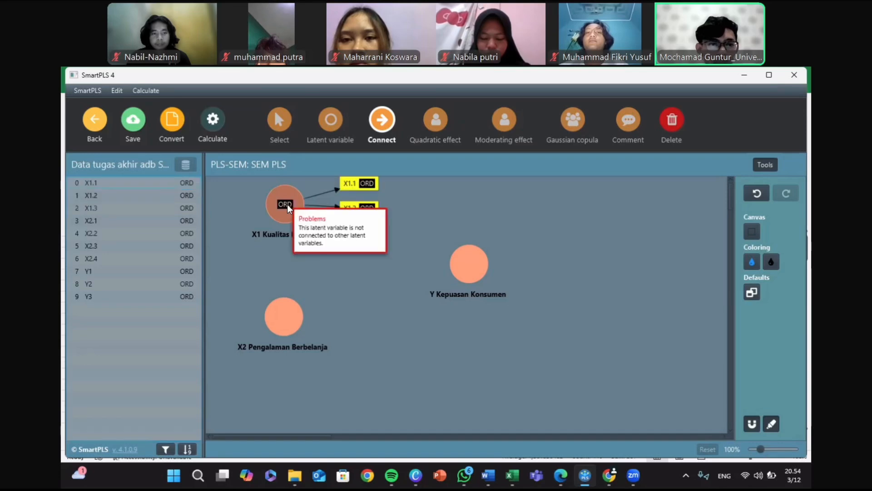
click(111, 220)
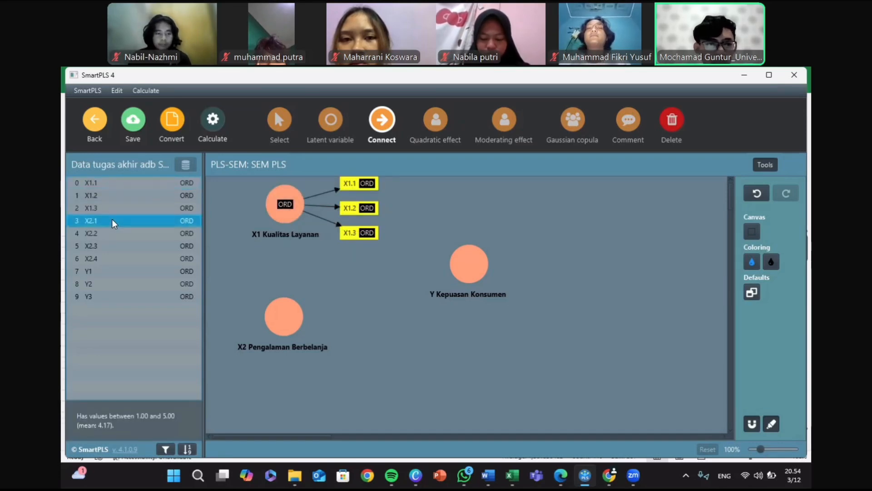
drag(112, 219, 281, 312)
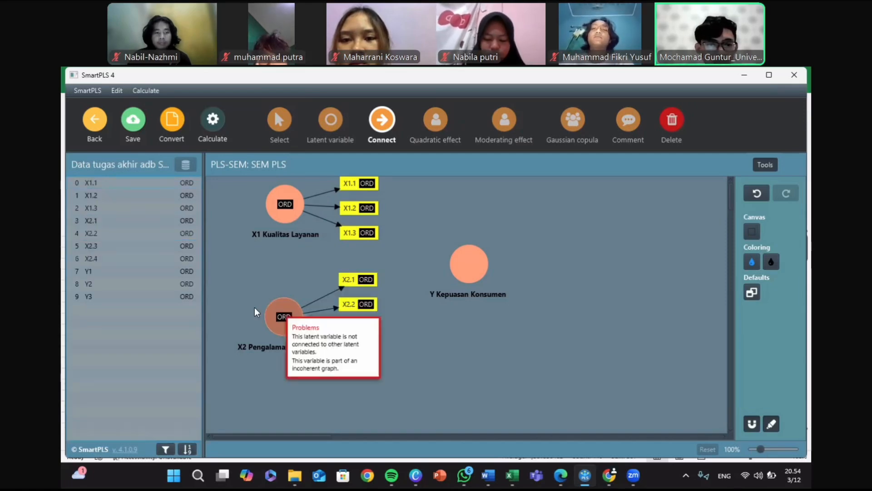
Step: Assign indicators Y1, Y2 and Y3 to the latent variable Y Kepuasan Konsumen
click(127, 271)
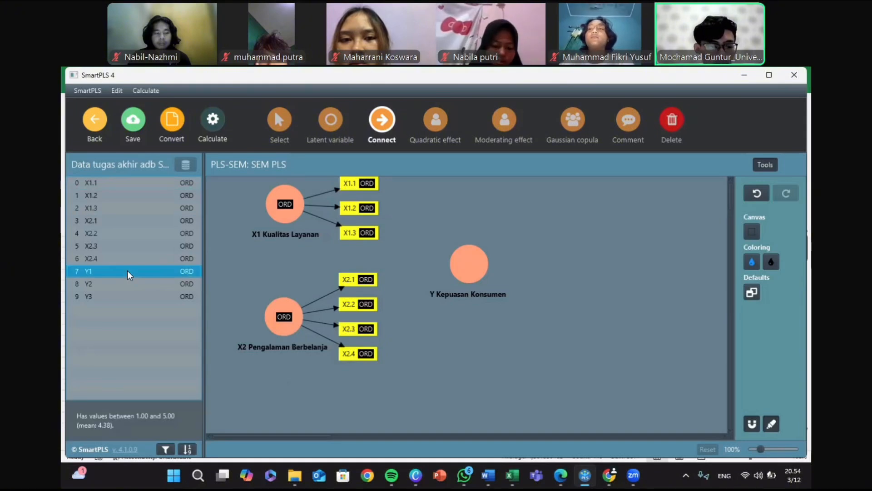
key(shift+Down)
ctrl+click(161, 291)
drag(161, 289, 473, 261)
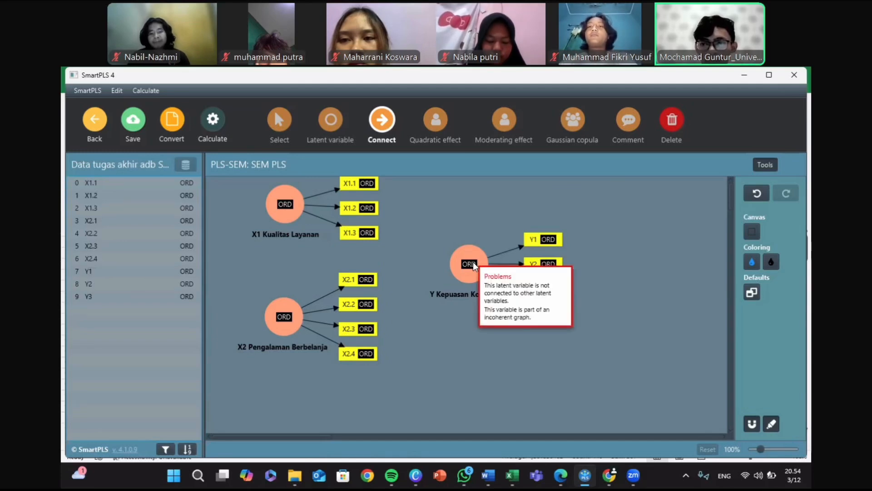
Step: Place the indicators of X1 Kualitas Layanan on its left side and shift the construct slightly right so they fit on the canvas
click(277, 132)
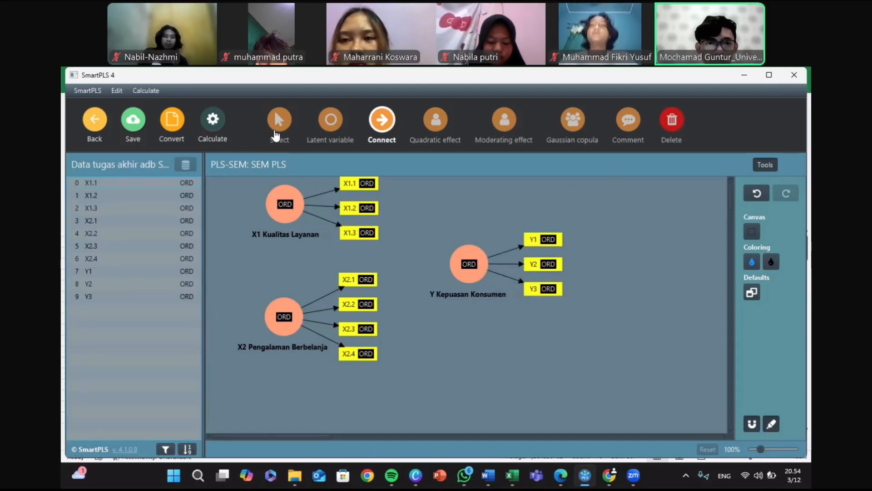
click(285, 196)
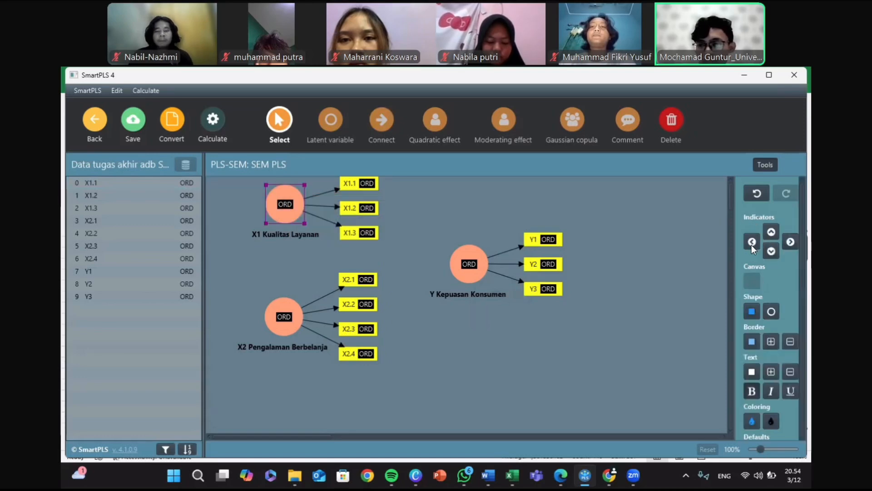
click(752, 242)
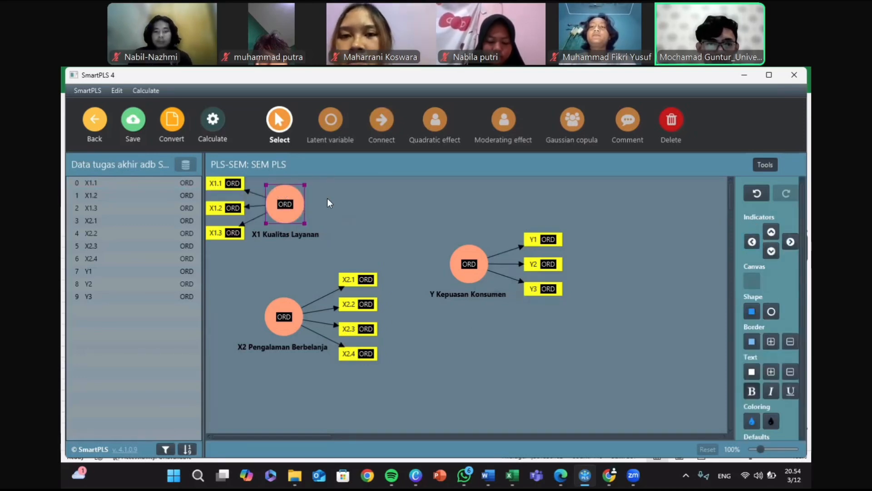
drag(283, 190, 328, 198)
Step: Place the indicators of X2 Pengalaman Berbelanja on its left side and align the construct vertically beneath X1 Kualitas Layanan
click(283, 304)
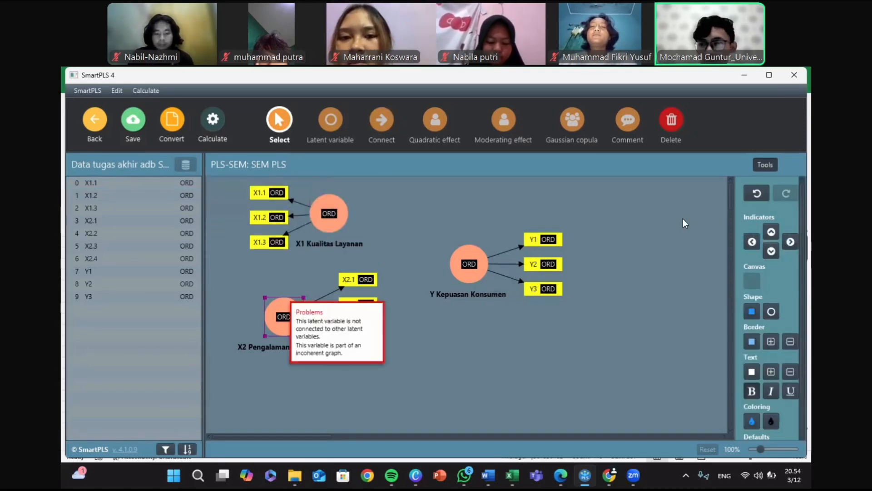
click(752, 242)
drag(285, 303, 330, 315)
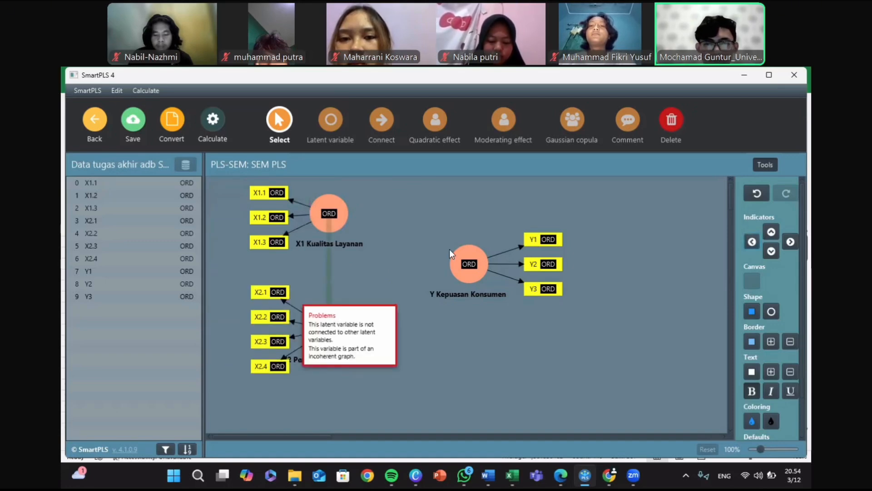
click(386, 269)
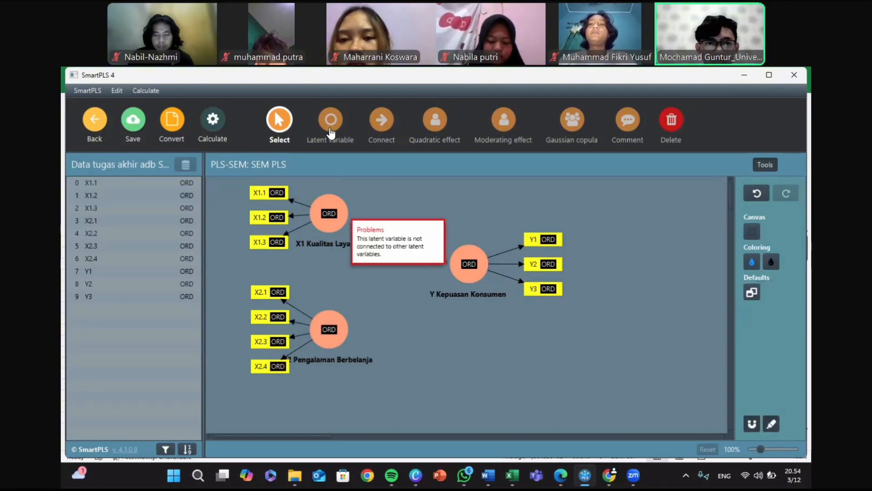
Step: Connect X1 Kualitas Layanan and X2 Pengalaman Berbelanja to Y Kepuasan Konsumen with one structural path each
click(382, 130)
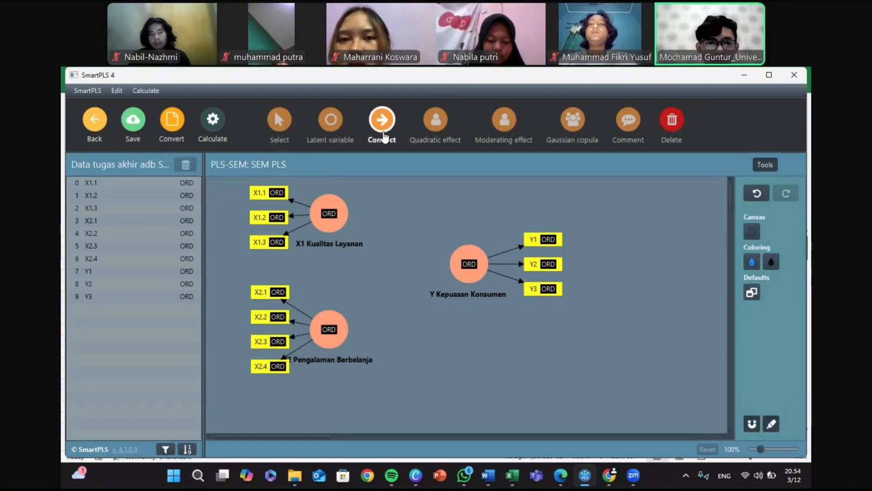
click(332, 228)
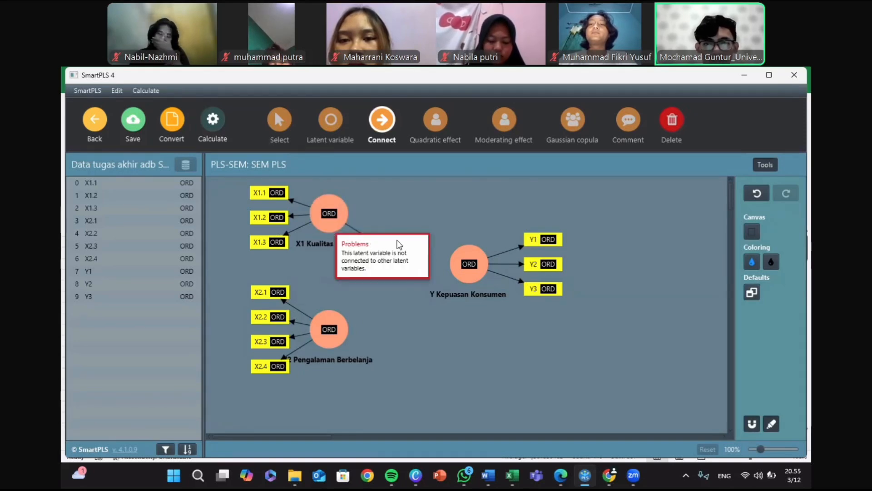
click(455, 254)
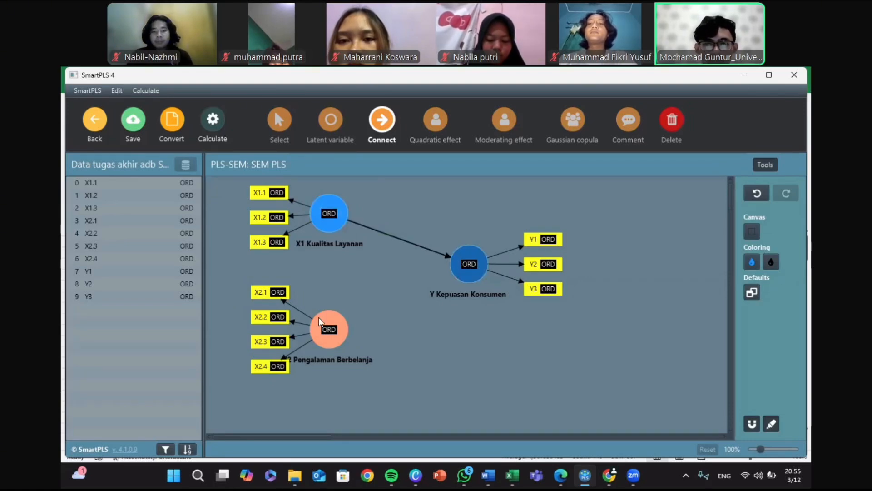
mouse_move(331, 318)
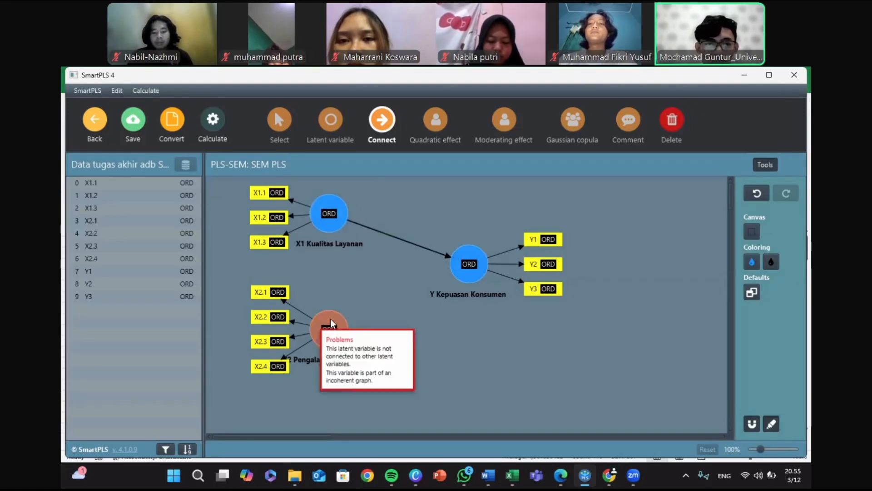
click(466, 269)
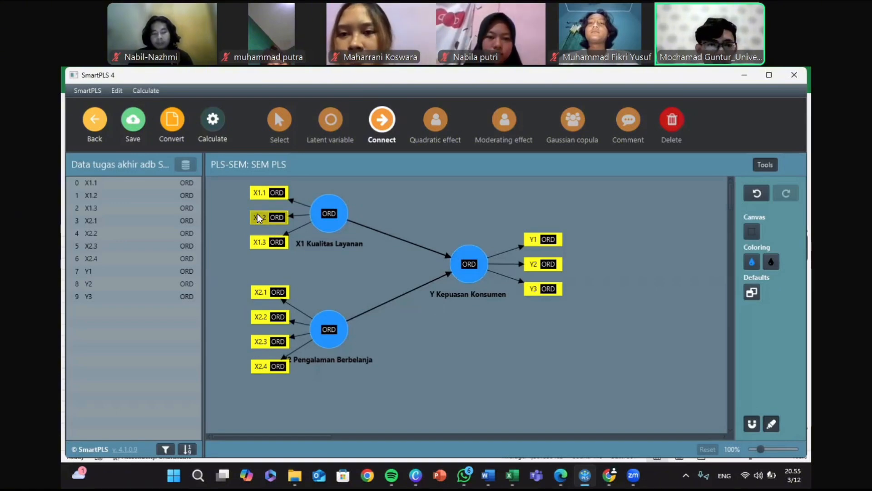
Step: Run the PLS-SEM algorithm with the Path weighting scheme, Standardized results and Default initial weights, opening the report
click(214, 129)
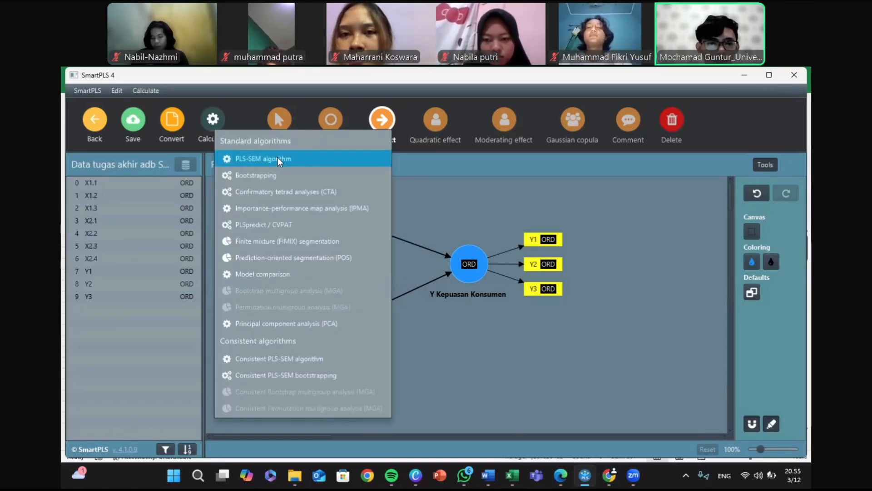
click(278, 158)
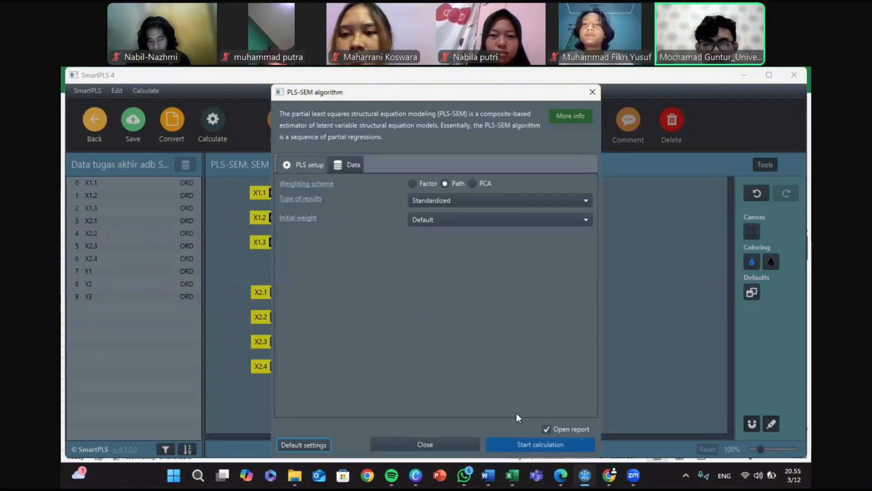
click(534, 445)
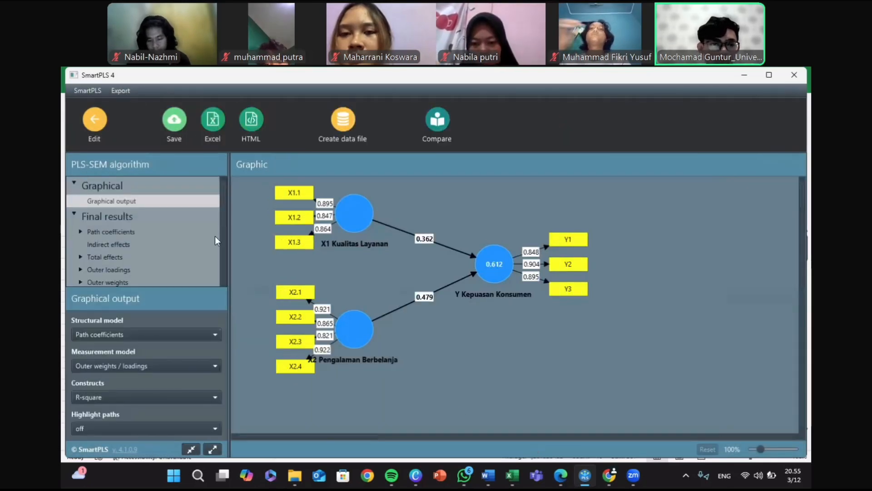
Step: Examine the path coefficients matrix and the construct reliability and validity overview in the PLS-SEM report
scroll(223, 196, down, 3)
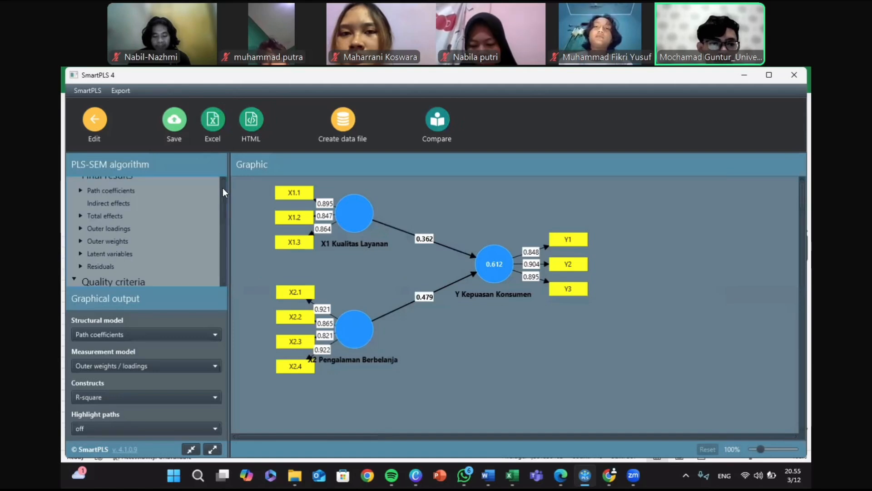
scroll(222, 192, up, 3)
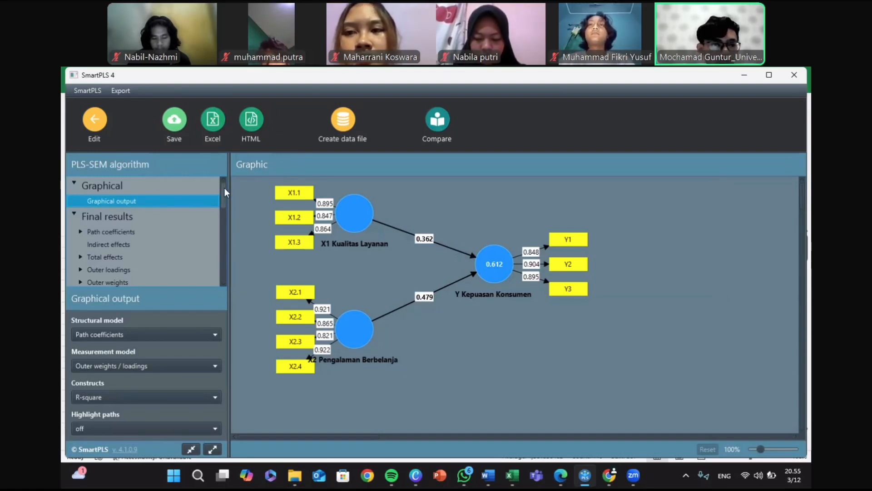
scroll(224, 196, down, 1)
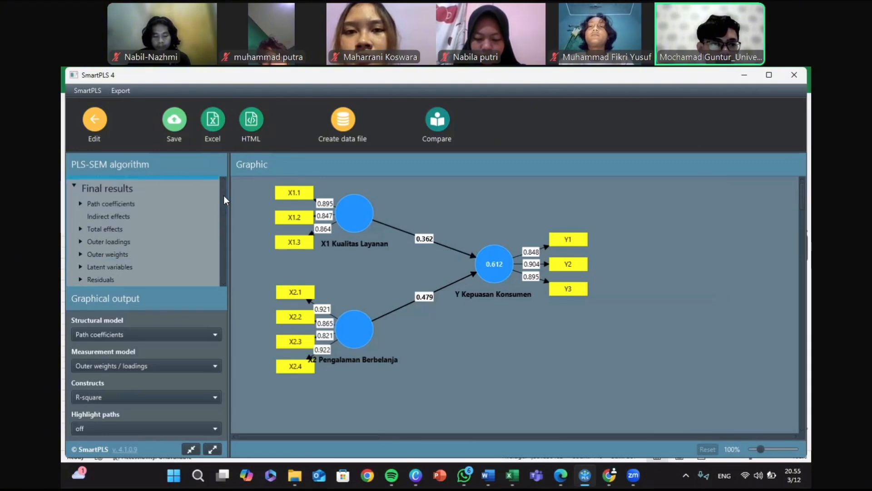
scroll(223, 195, down, 1)
scroll(223, 205, down, 1)
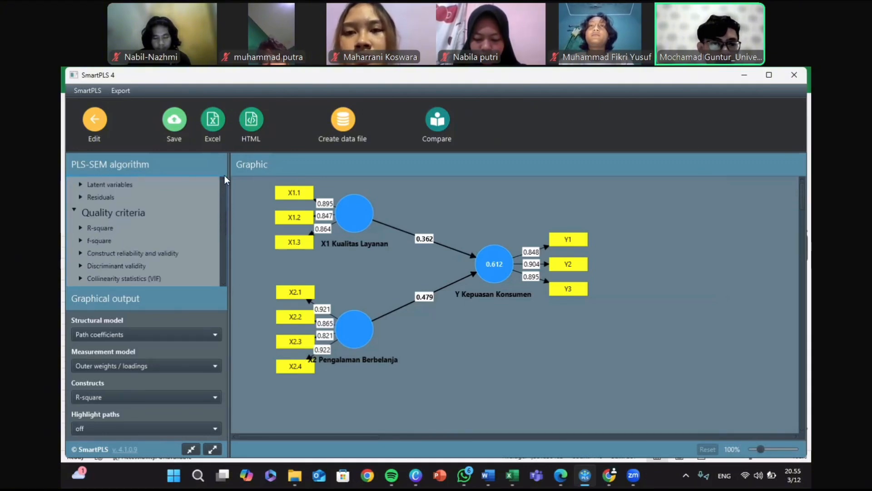
scroll(225, 169, up, 3)
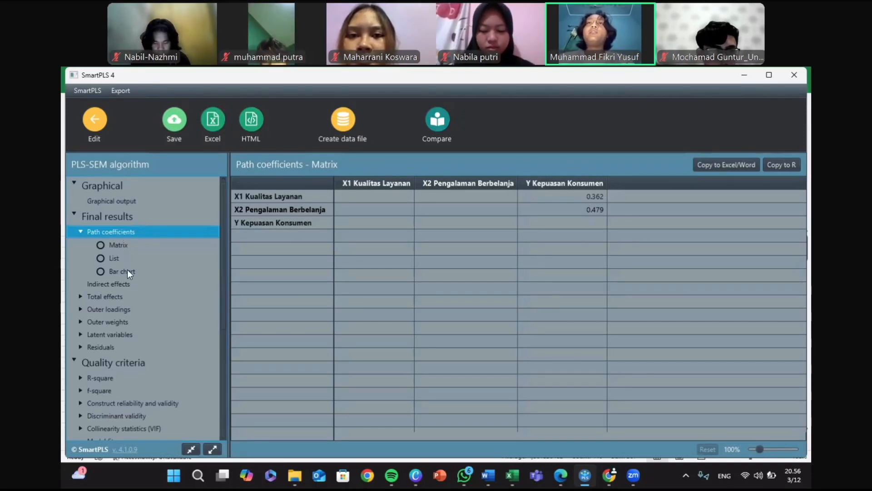
click(115, 403)
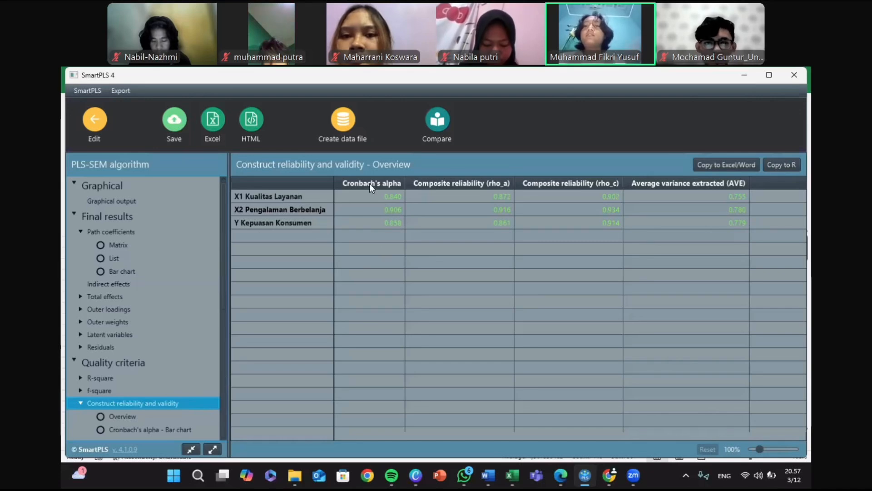
Step: Review the outer loadings matrix and return to the construct reliability and validity overview
drag(223, 299, 222, 332)
scroll(223, 331, down, 3)
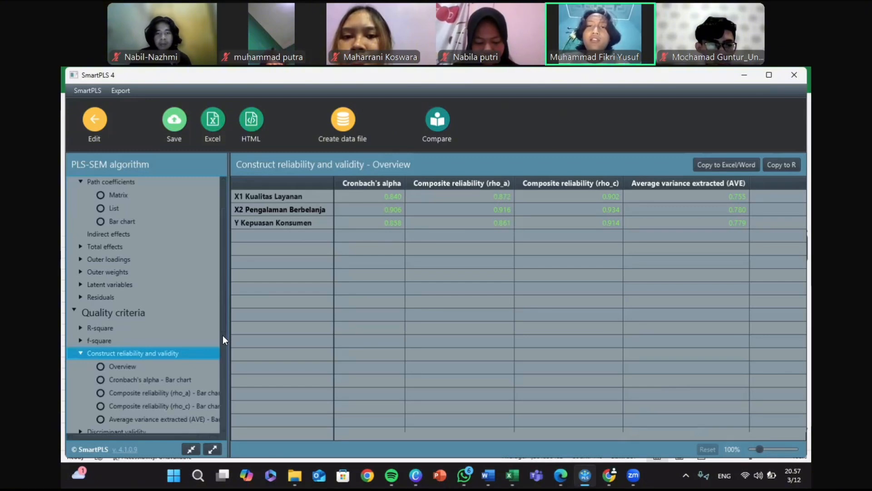
scroll(222, 336, down, 2)
drag(223, 334, 221, 332)
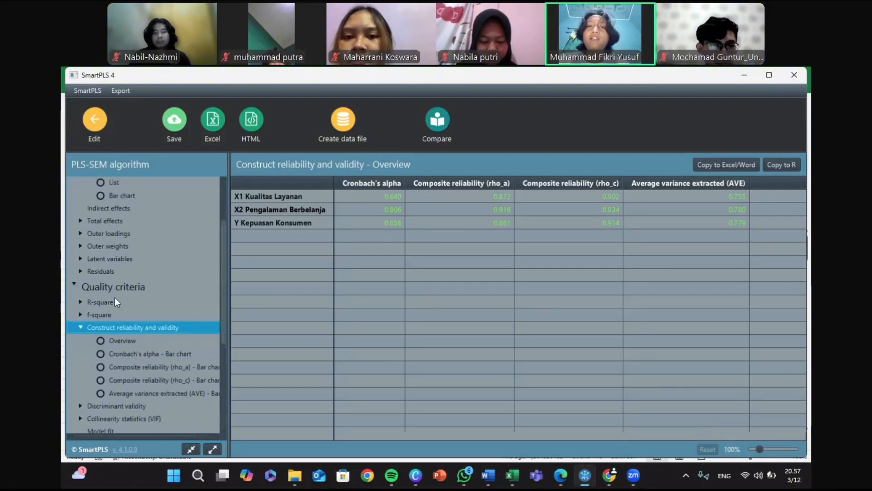
click(100, 234)
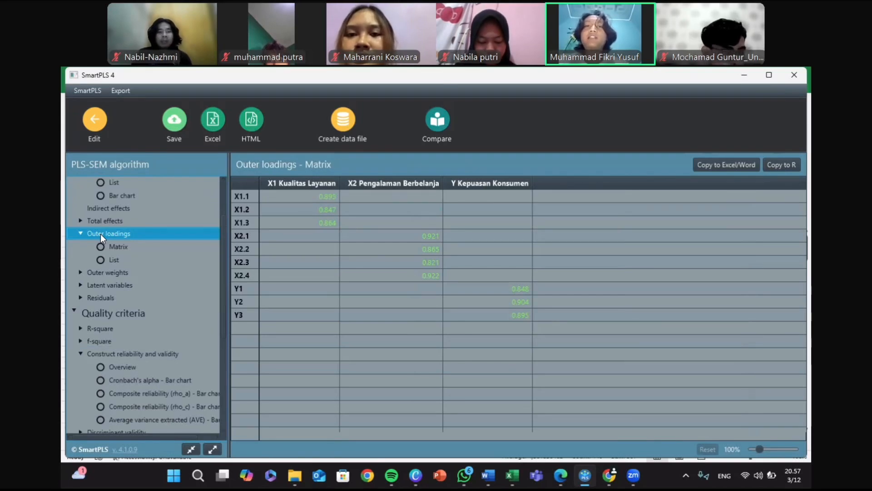
click(115, 262)
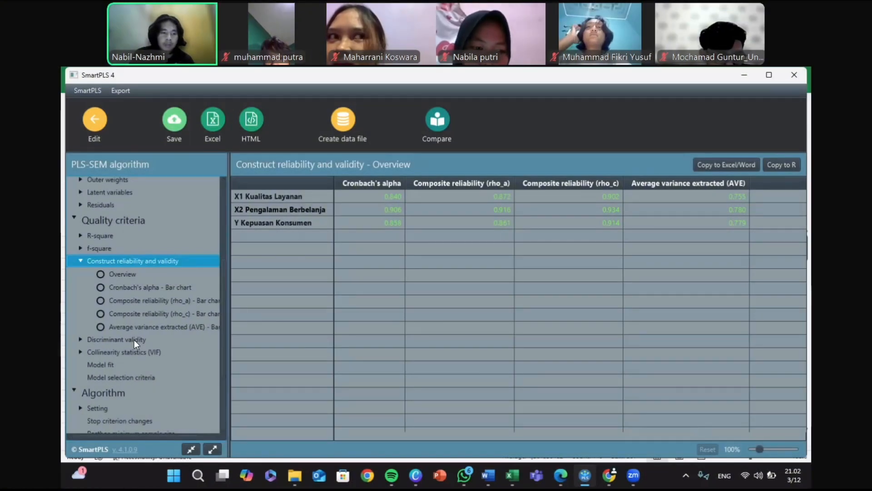
Step: Examine the discriminant validity results and the collinearity statistics (VIF) lists for the outer and inner models
click(114, 342)
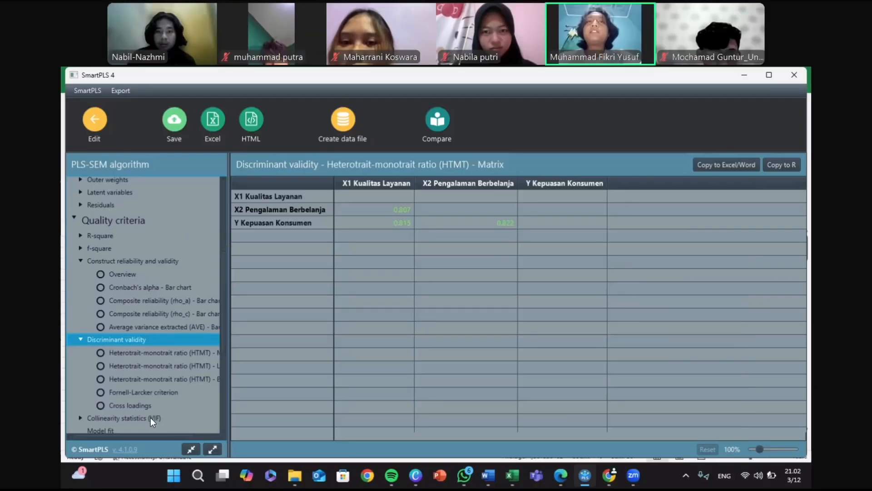
click(134, 419)
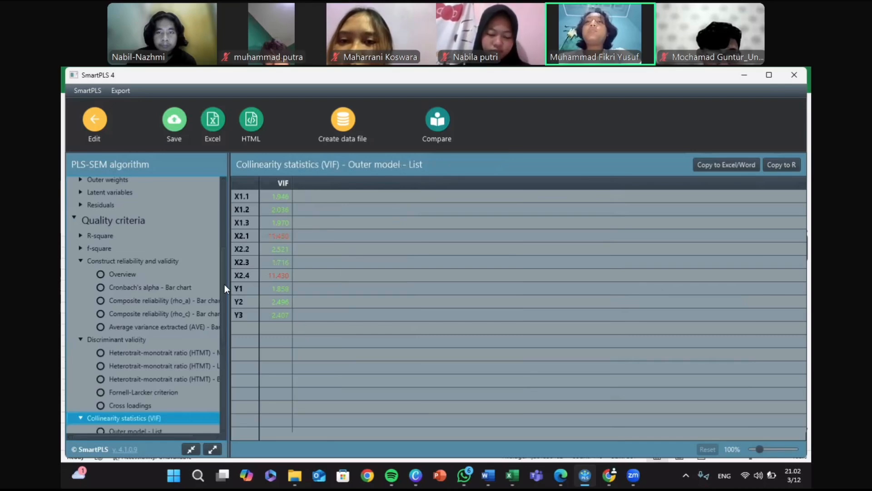
scroll(220, 322, down, 3)
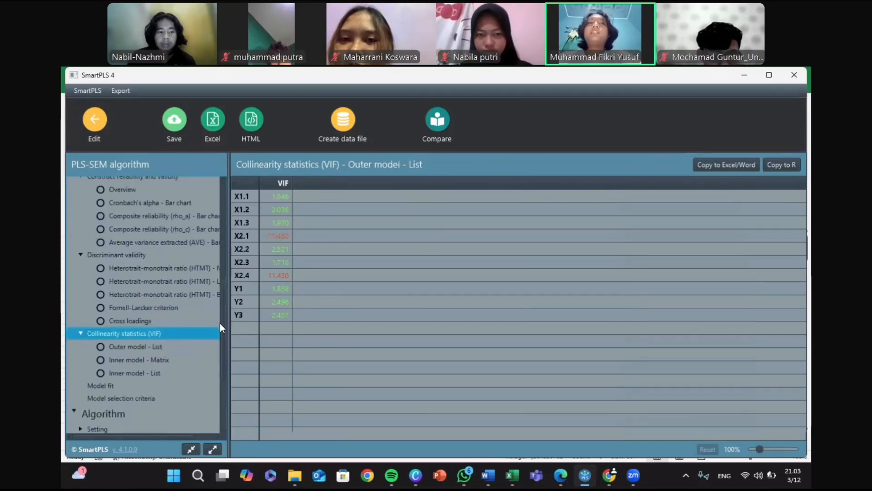
scroll(220, 326, down, 1)
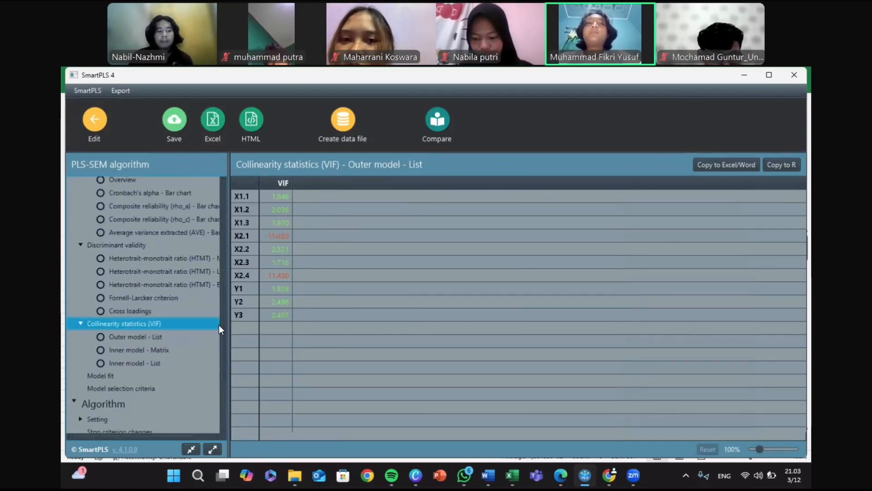
click(141, 358)
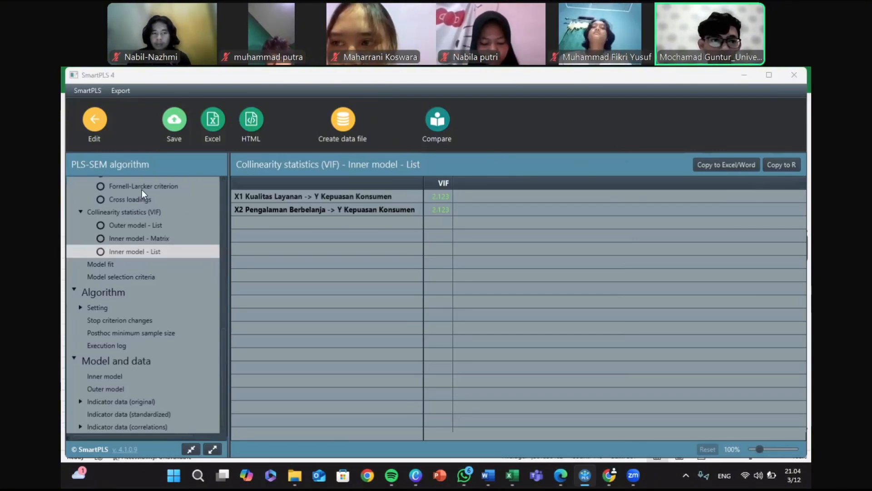
Step: Return to the model and run two-tailed bootstrapping with 5000 subsamples, 0.05 significance and the Bias-corrected and accelerated (BCa) bootstrap method, opening the report
drag(222, 348, 240, 181)
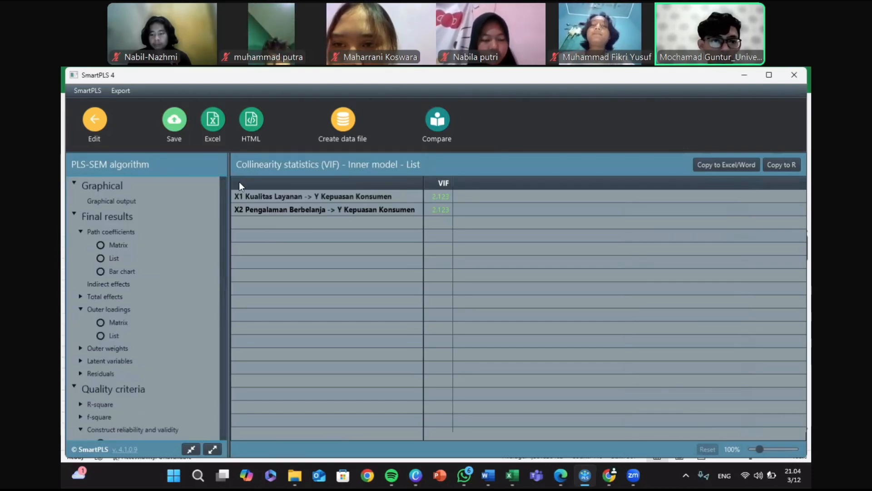
click(97, 122)
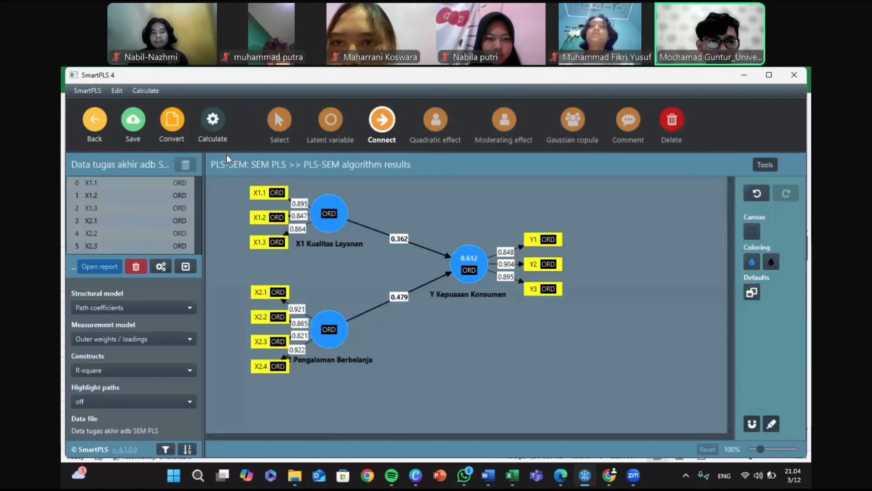
click(214, 129)
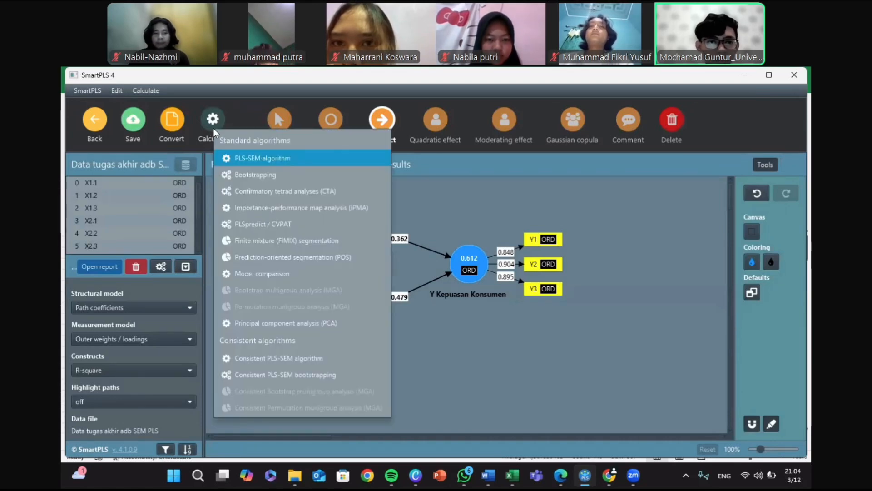
click(256, 175)
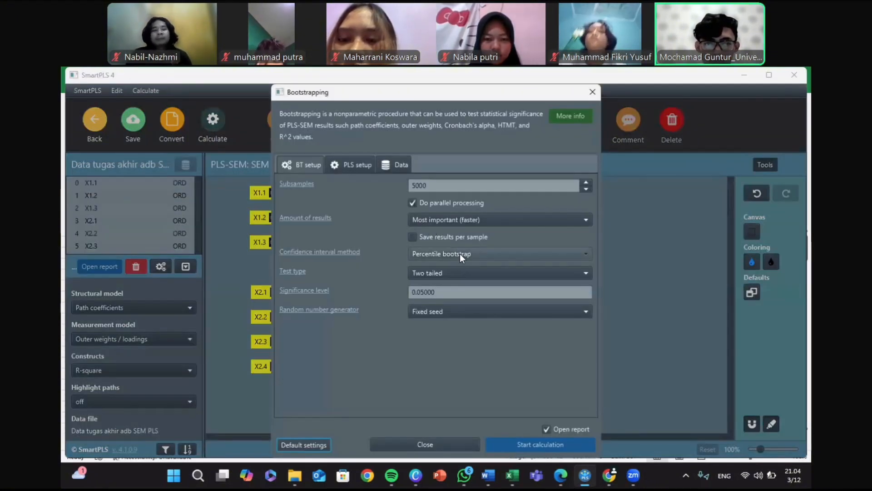
click(460, 254)
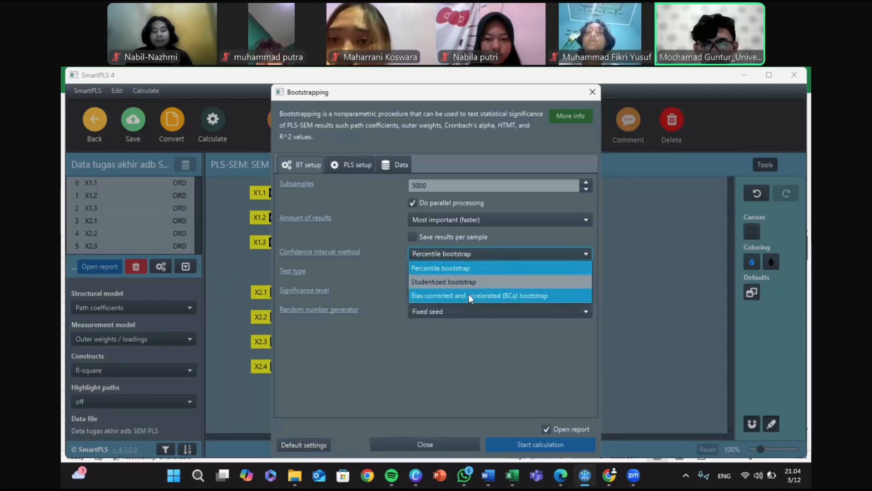
click(503, 295)
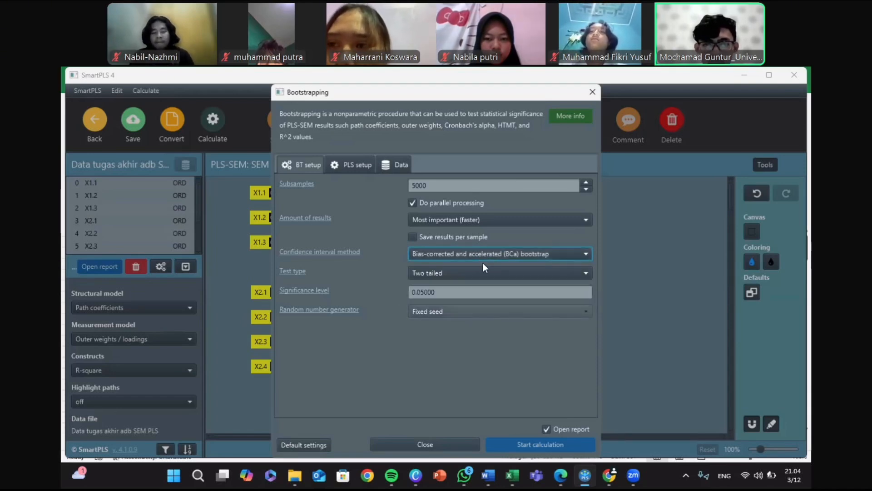
click(526, 443)
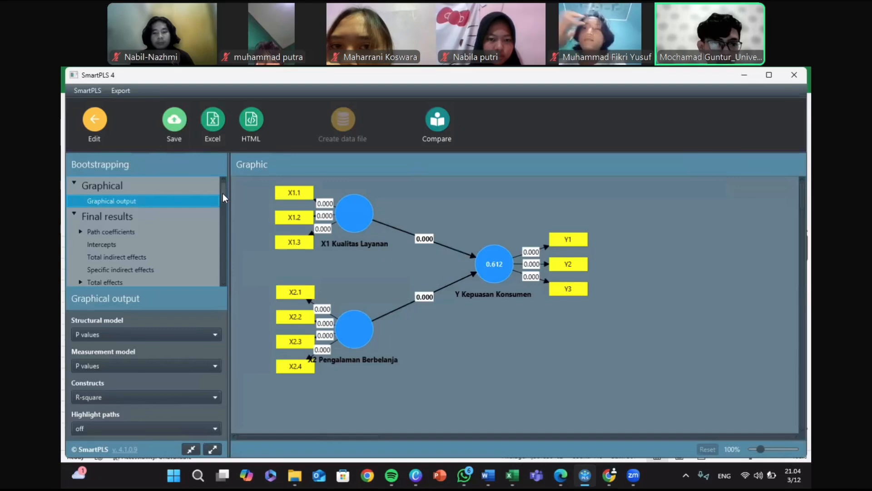
Step: Examine the bootstrapped path coefficients with their mean, STDEV, T values and p values through to the P values column
click(122, 232)
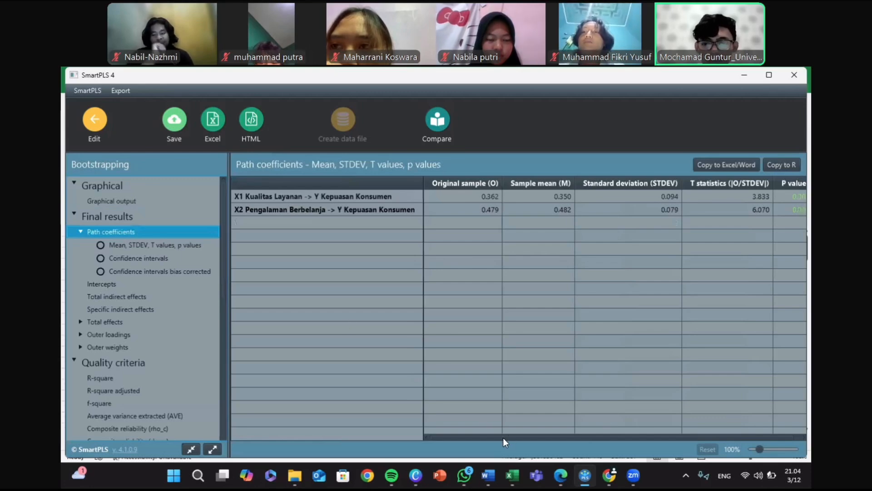
drag(503, 438, 556, 431)
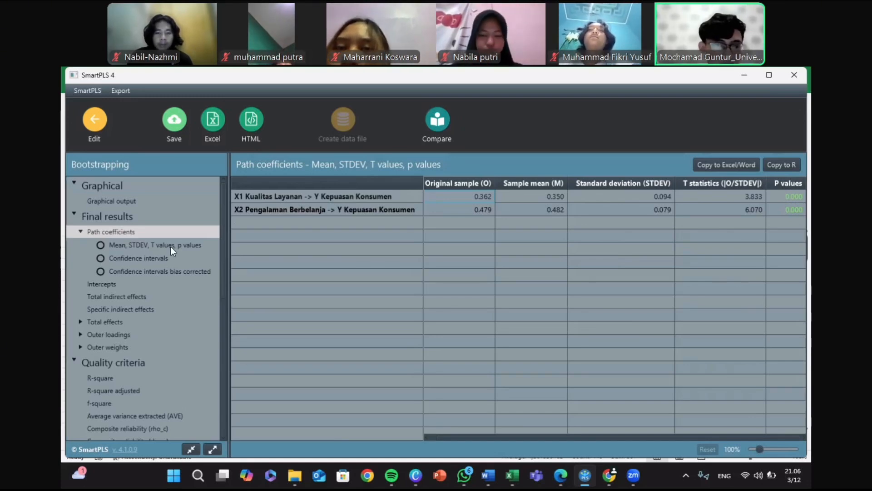
Step: Return to the model and rerun the PLS-SEM algorithm with Path weighting, Standardized results and Default initial weights, opening the report
click(96, 130)
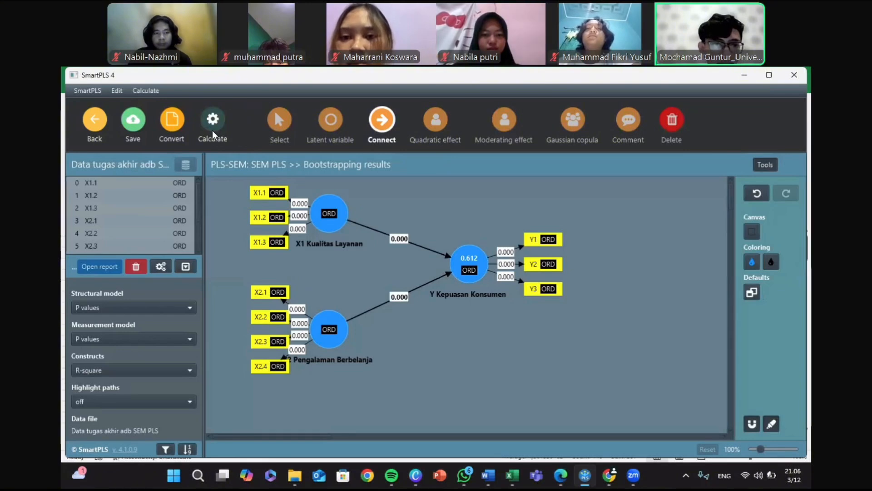
click(223, 141)
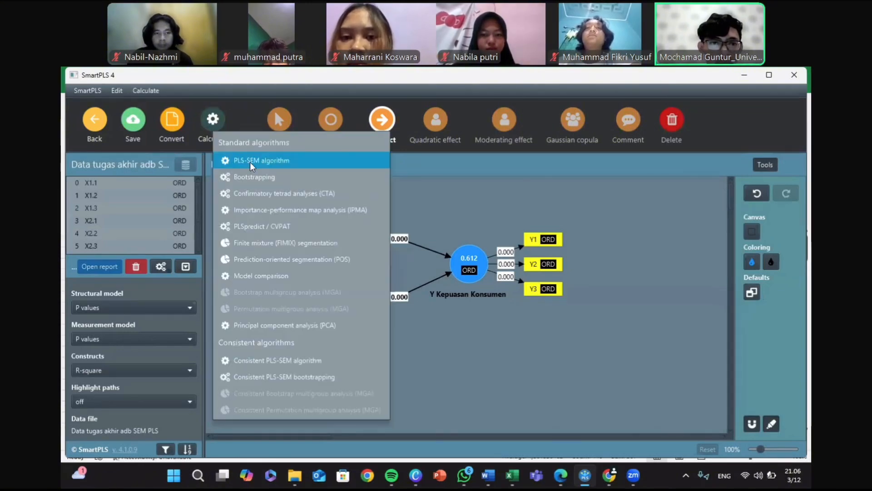
click(279, 160)
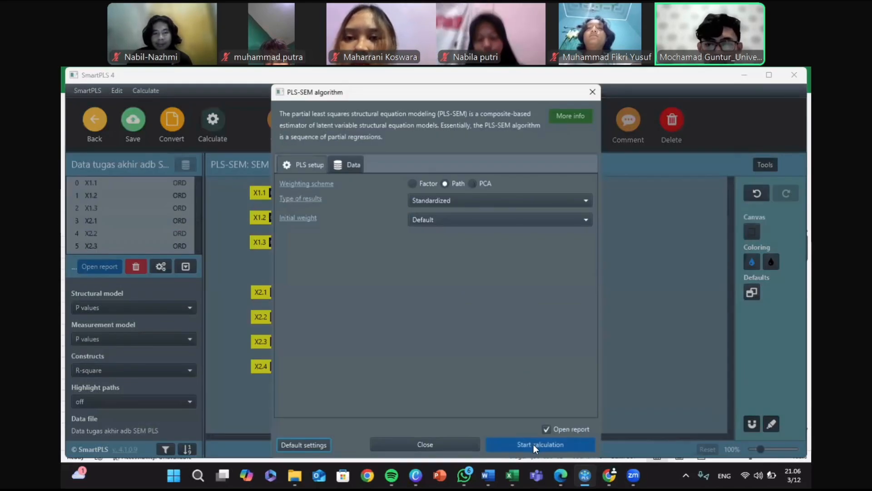
click(533, 444)
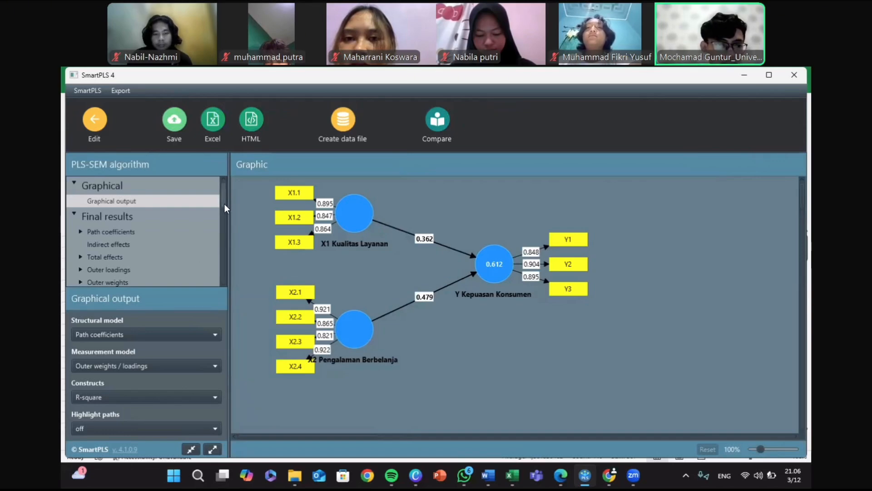
Step: Examine the R-square overview for Y Kepuasan Konsumen under the quality criteria
scroll(223, 226, down, 5)
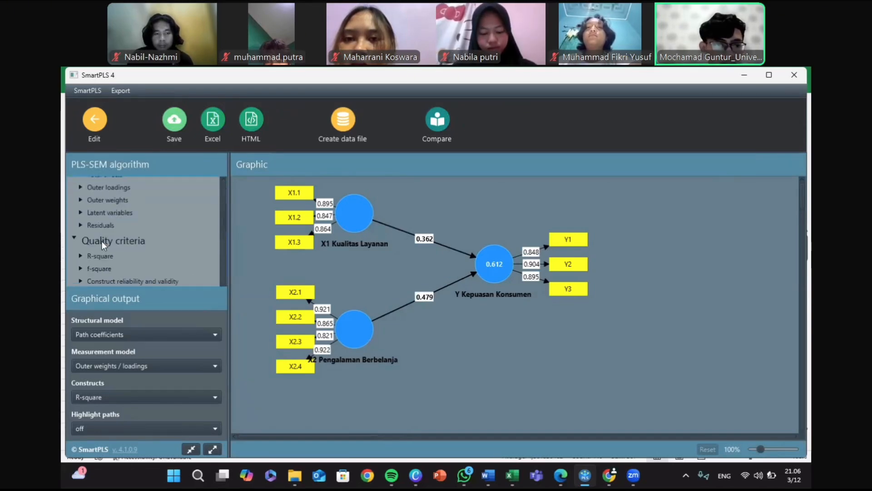
scroll(99, 242, down, 1)
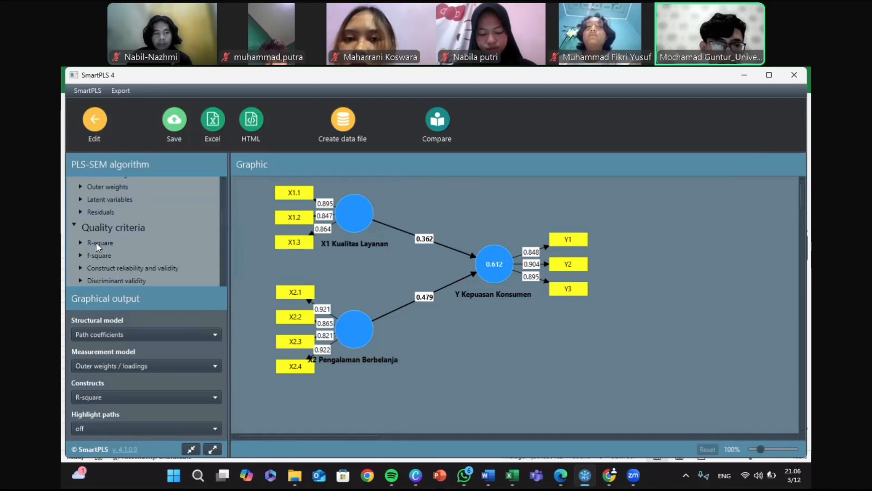
click(96, 243)
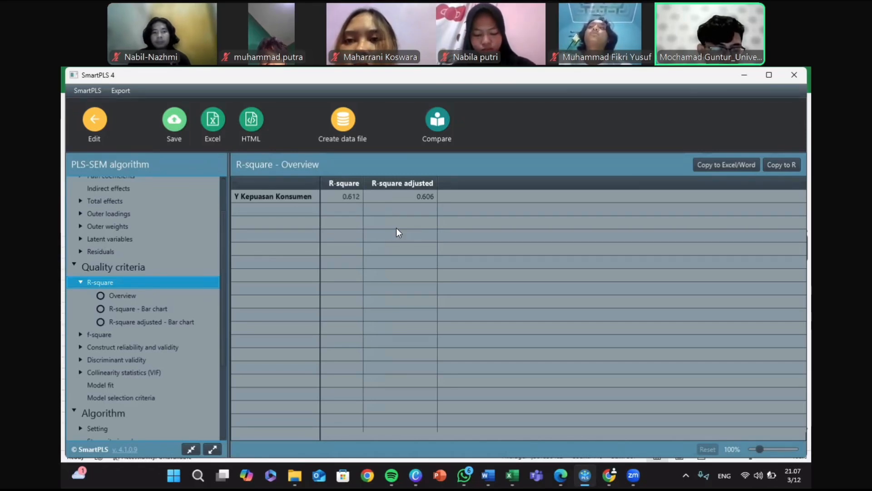
scroll(226, 370, down, 3)
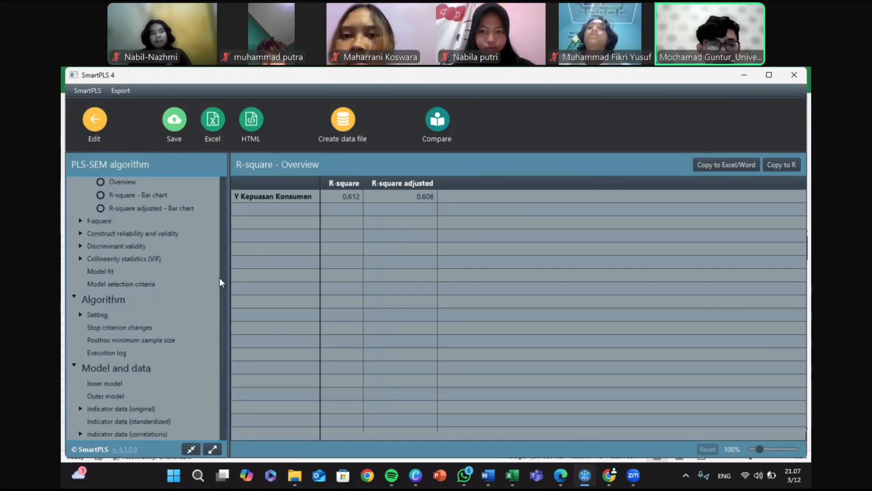
scroll(246, 385, up, 2)
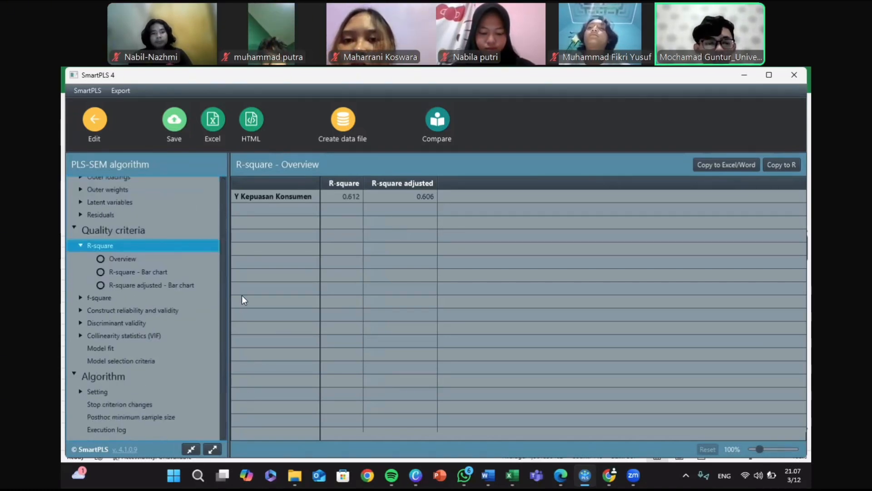
scroll(249, 284, up, 2)
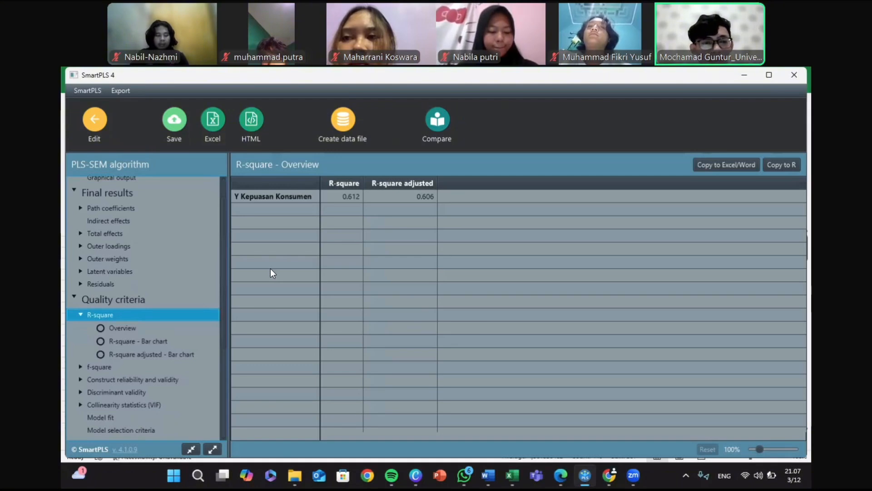
drag(255, 242, 268, 197)
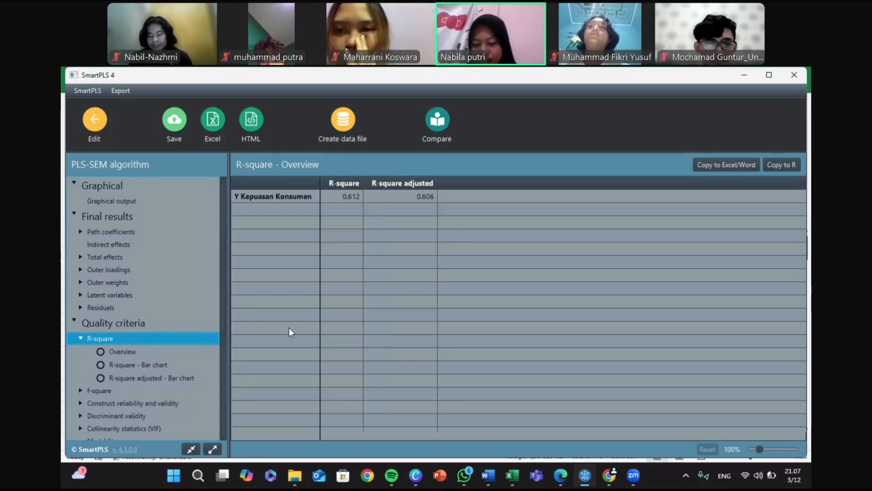
Step: Switch to the Canva presentation and advance from the Pemaparan Kasus slide to the Kesimpulan slide
click(417, 477)
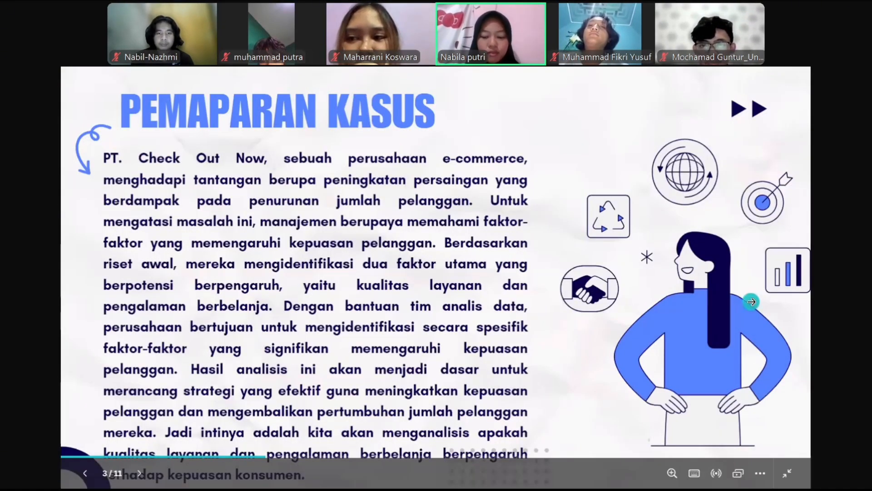
click(751, 301)
click(751, 301)
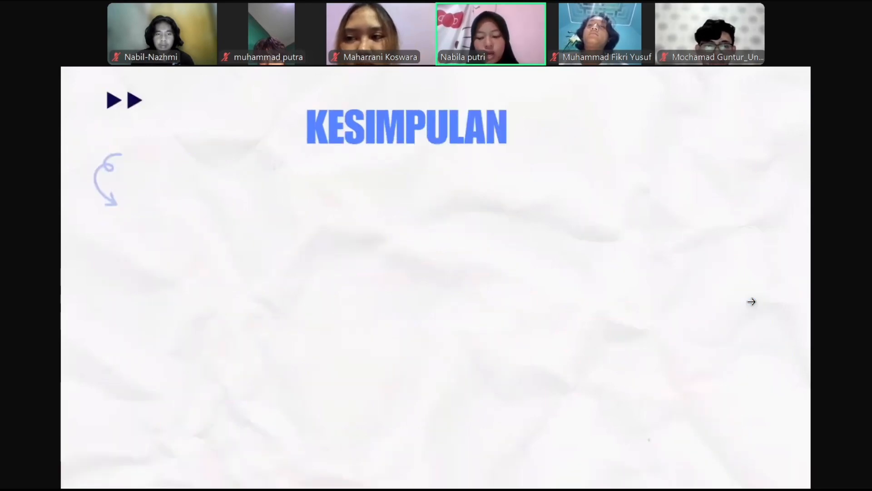